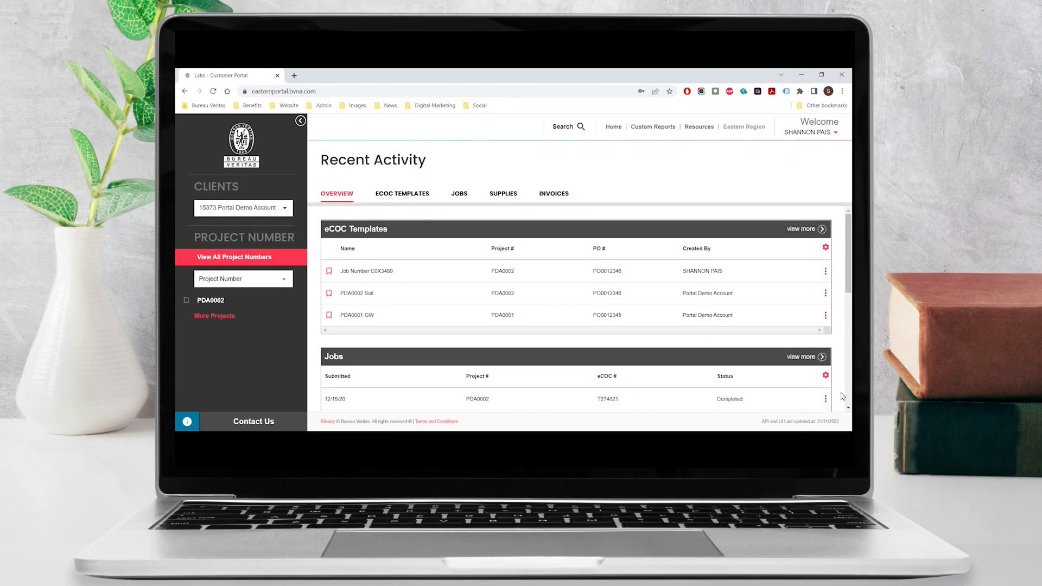
Step: Open the actions menu for the completed job on the Recent Activity overview
click(825, 403)
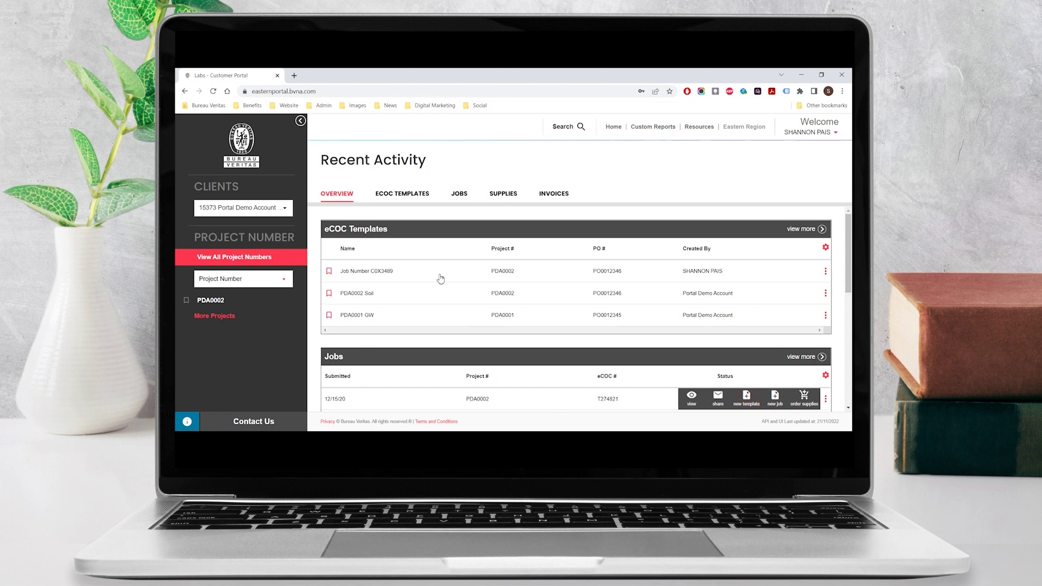
Step: From the eCOC templates list, create a new template titled 'Test Template'
click(421, 197)
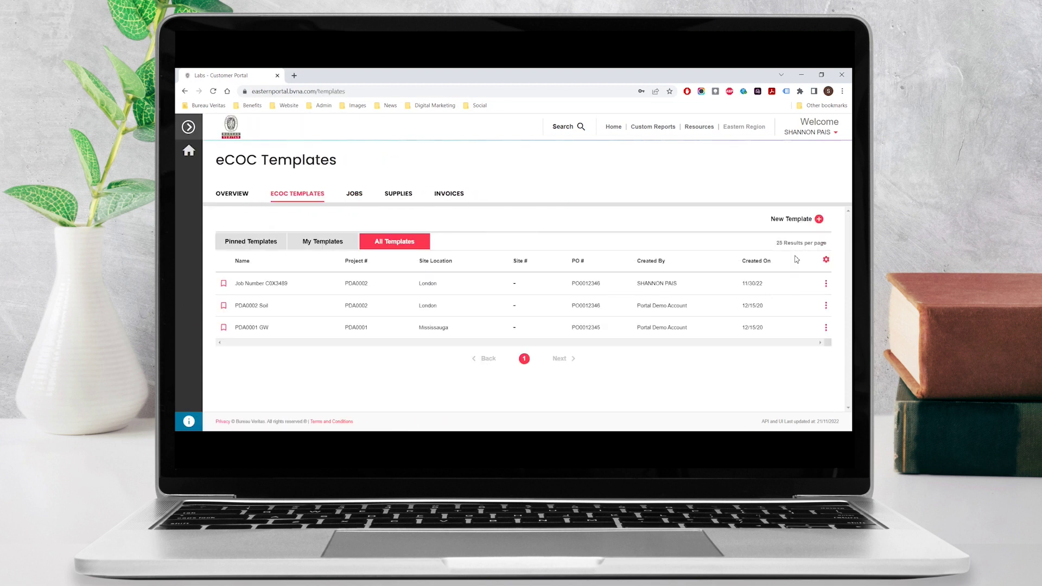
click(802, 223)
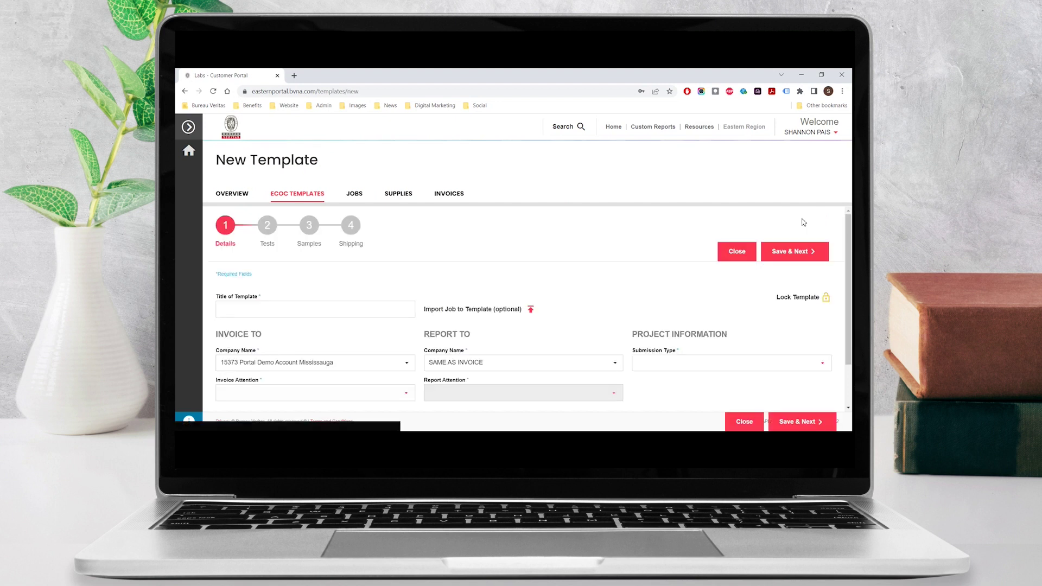
click(328, 306)
text(Test T)
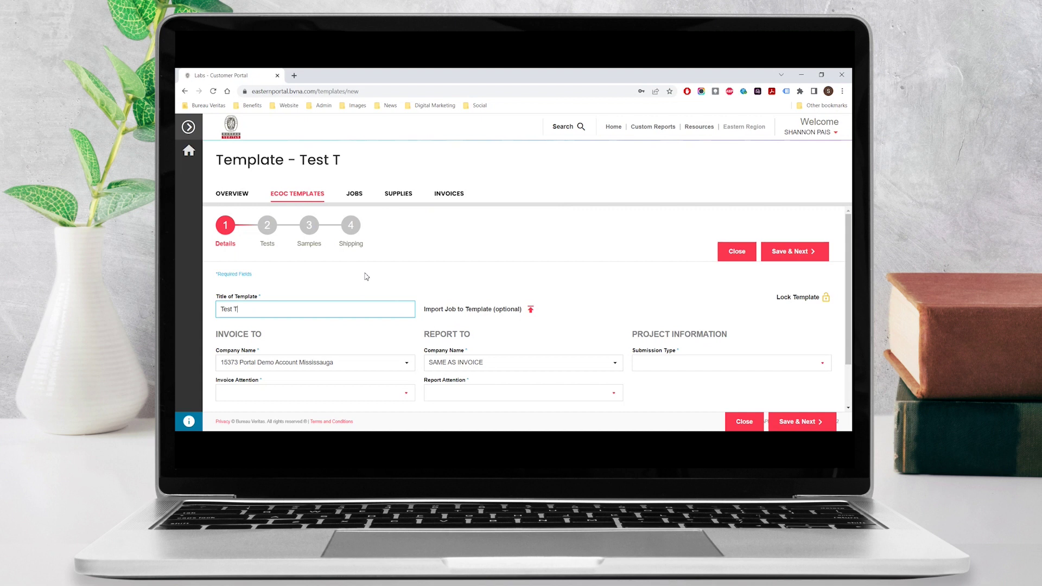
text(emplate)
Step: Keep the Mississauga demo account as invoice company and set Invoice Attention to (Custom)
scroll(366, 277, down, 2)
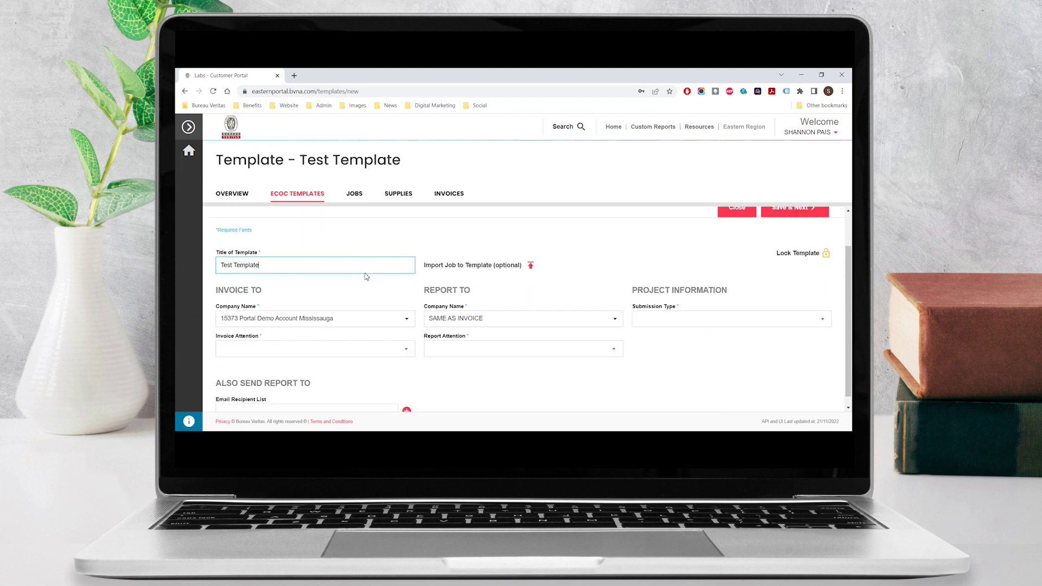
click(367, 318)
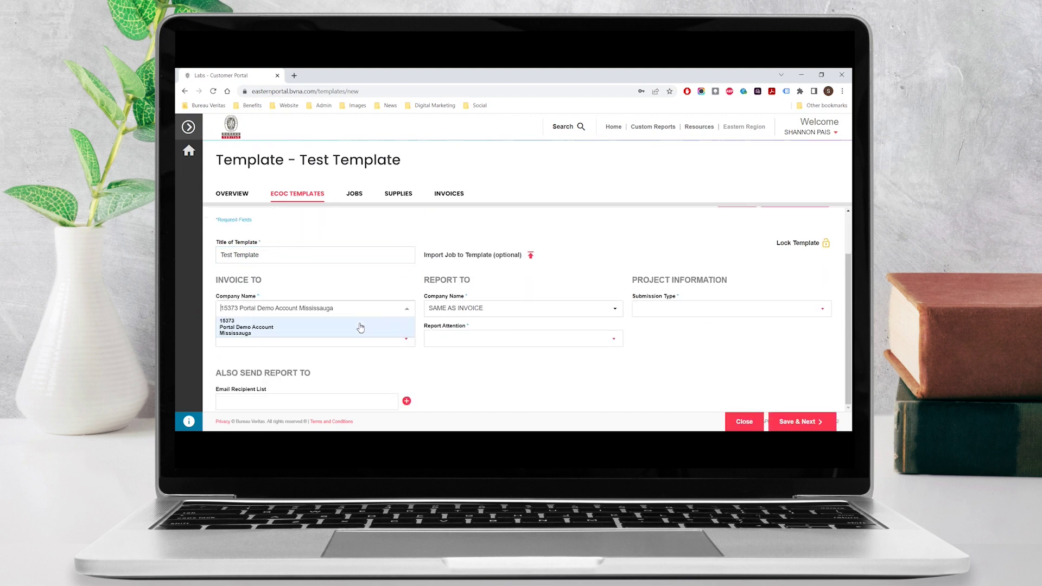
click(360, 328)
click(325, 371)
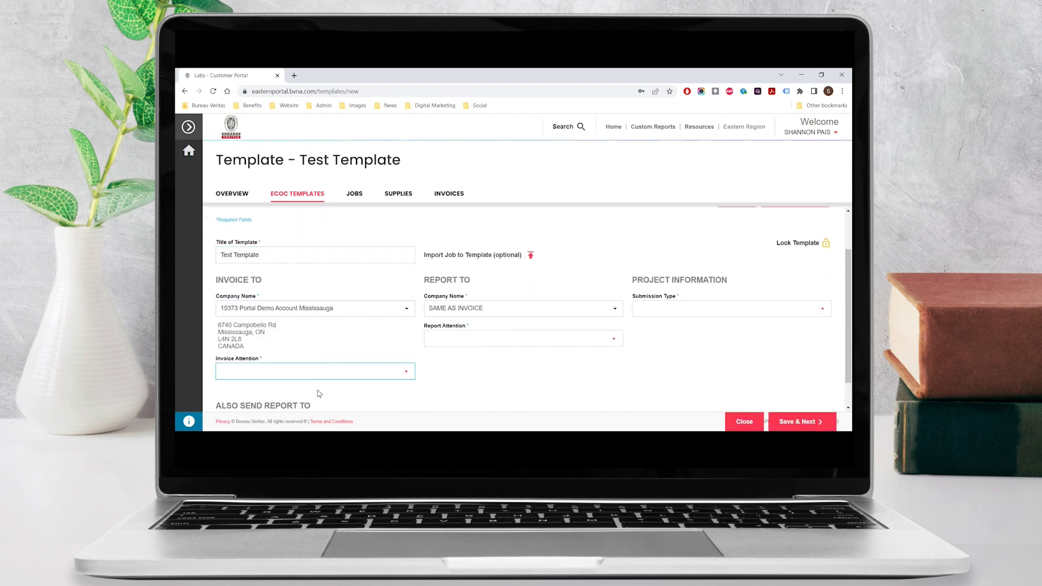
click(320, 391)
scroll(371, 348, down, 1)
click(358, 318)
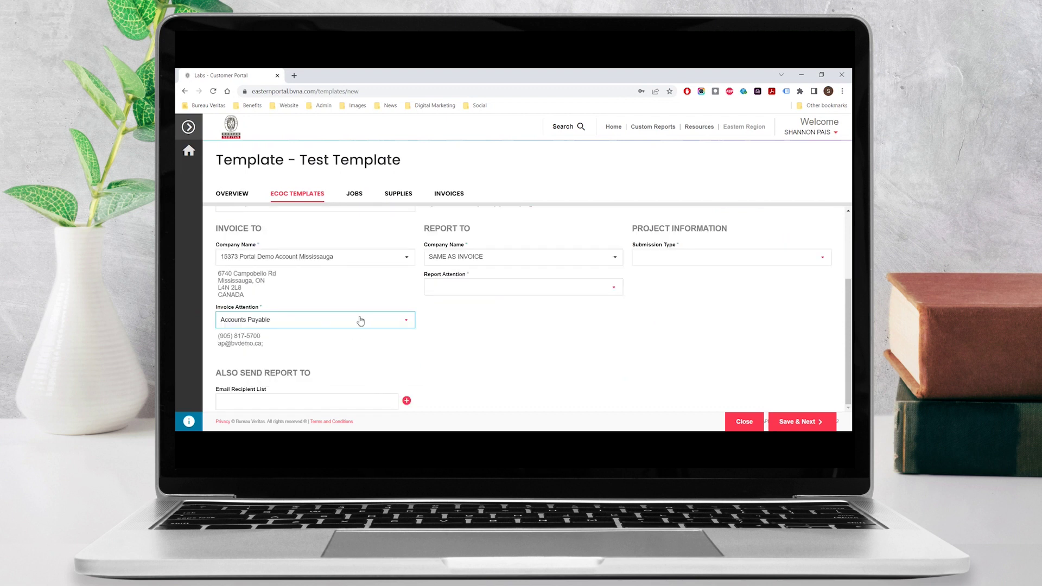
click(351, 333)
Step: Fill in the custom invoice contact's name, phone number and e-mail address
scroll(355, 314, down, 2)
click(360, 269)
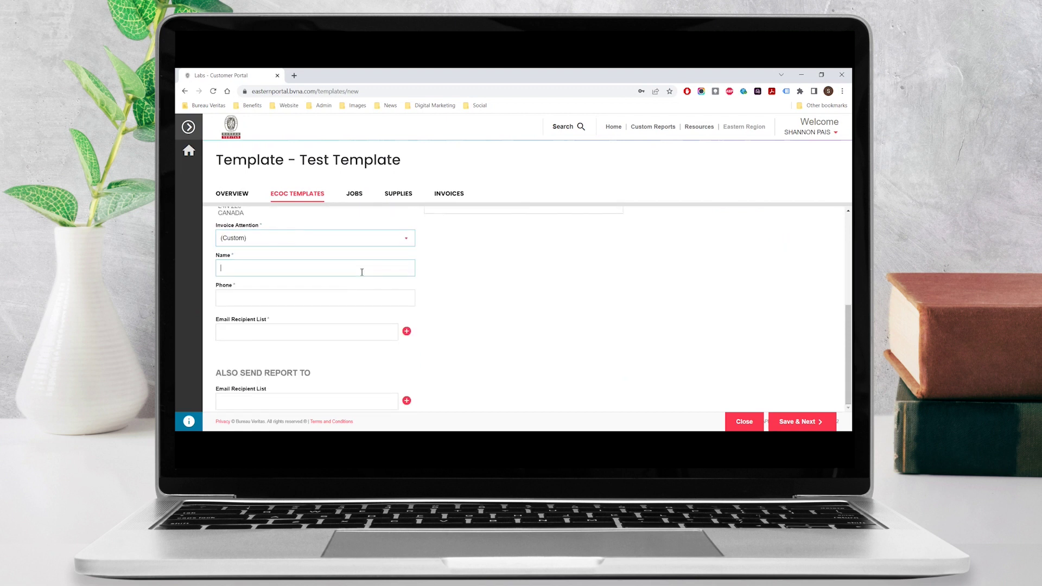
text(John Doe)
key(Tab)
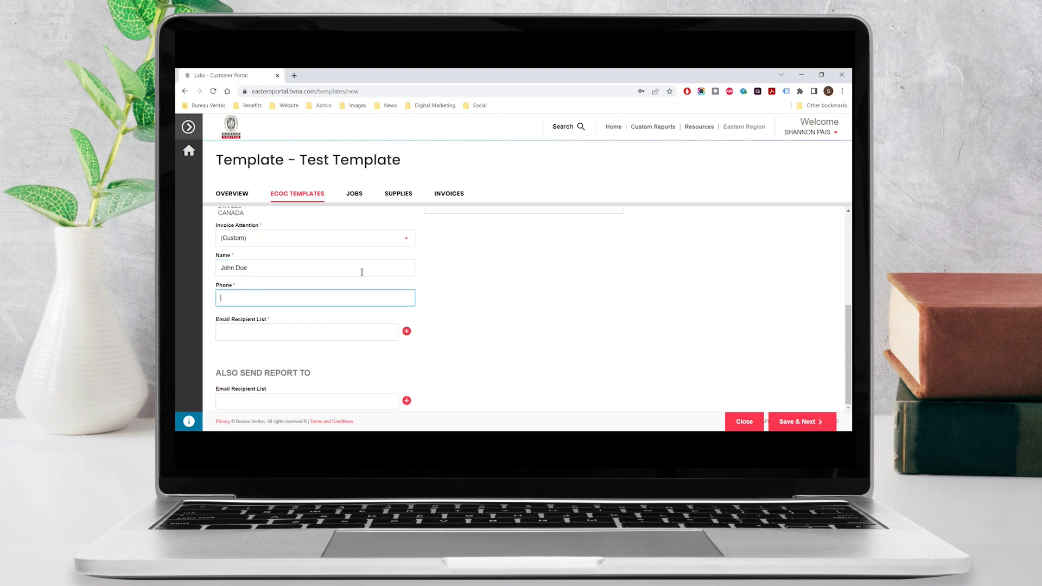
text(4161234567)
click(345, 337)
text(joh)
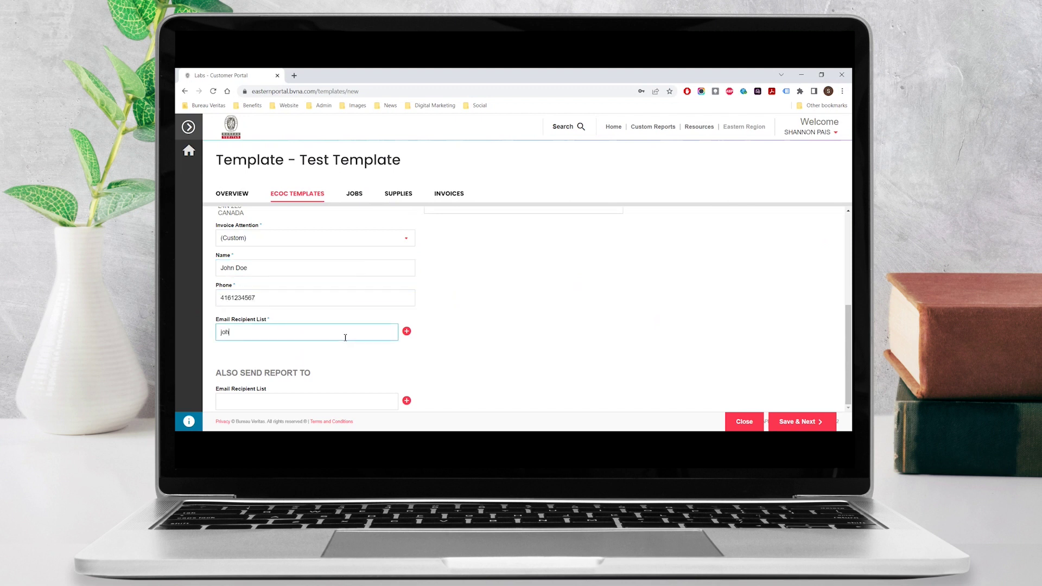
text(n.doe@bureauveritas.com)
Step: Add the contact's e-mail, then set Report To to 29604 Portal Demo Account London and its contact
click(406, 331)
scroll(571, 365, up, 3)
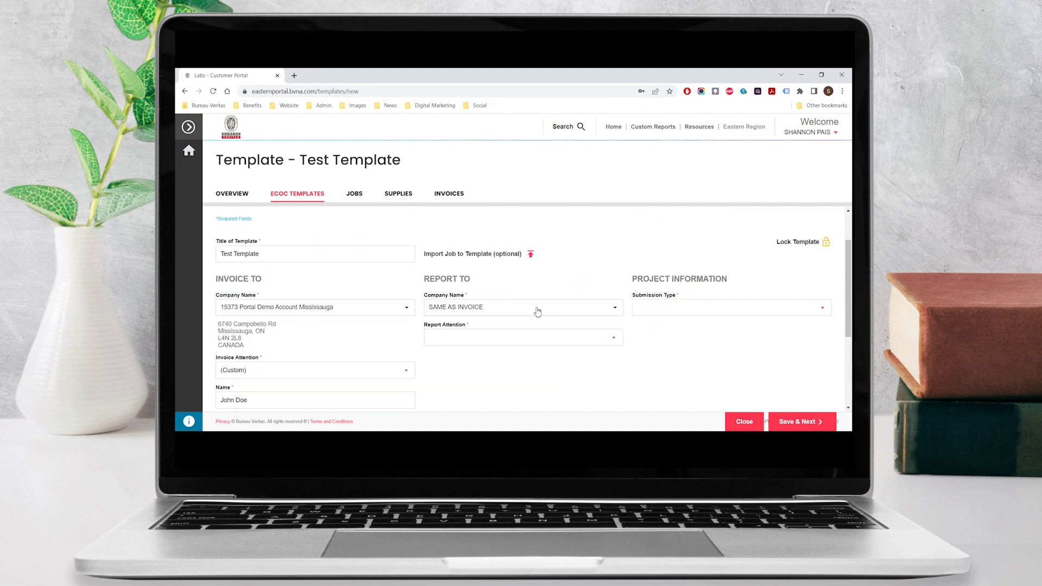
click(537, 312)
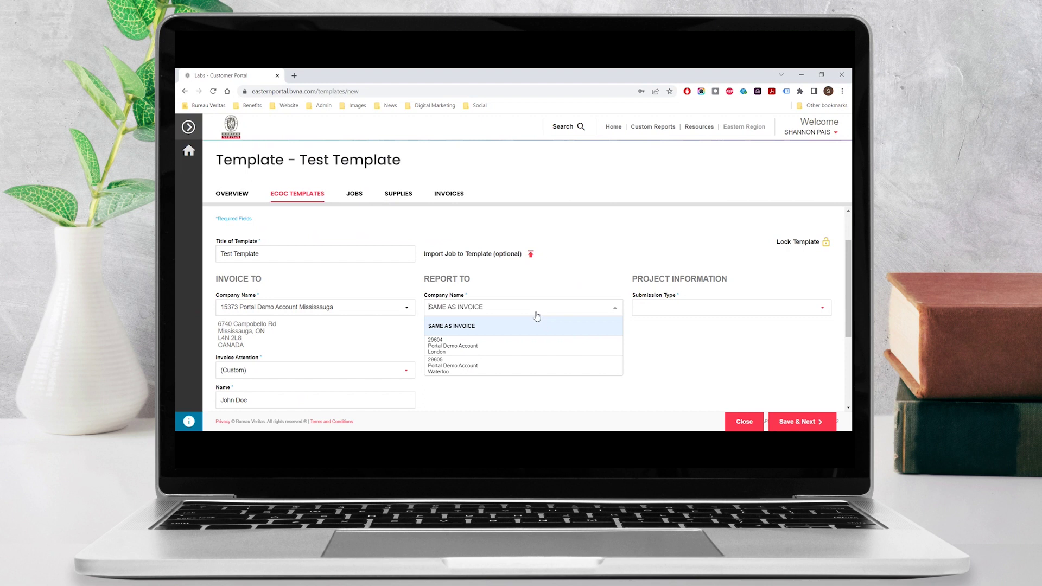
click(521, 347)
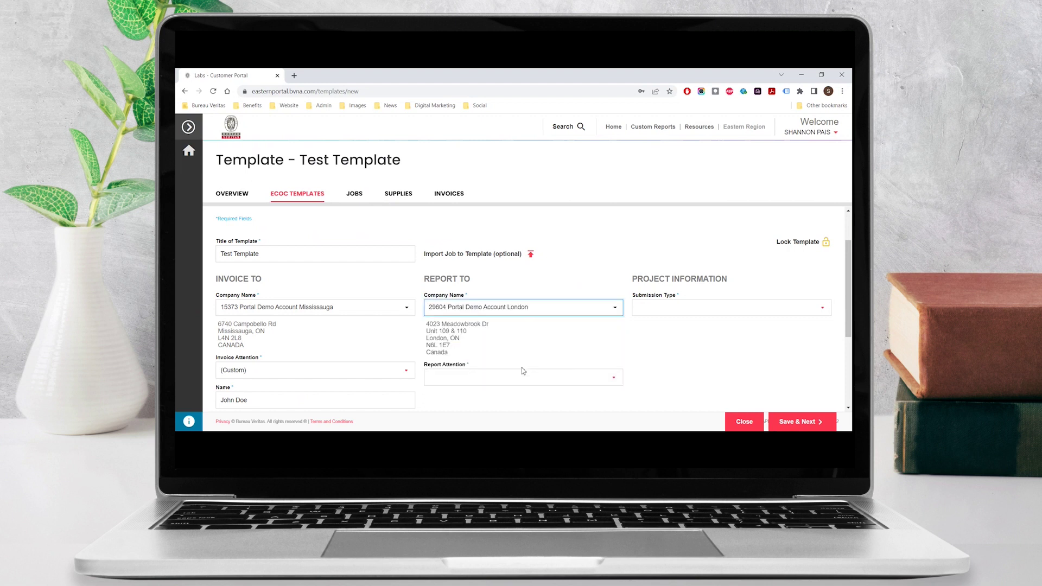
click(520, 378)
click(516, 392)
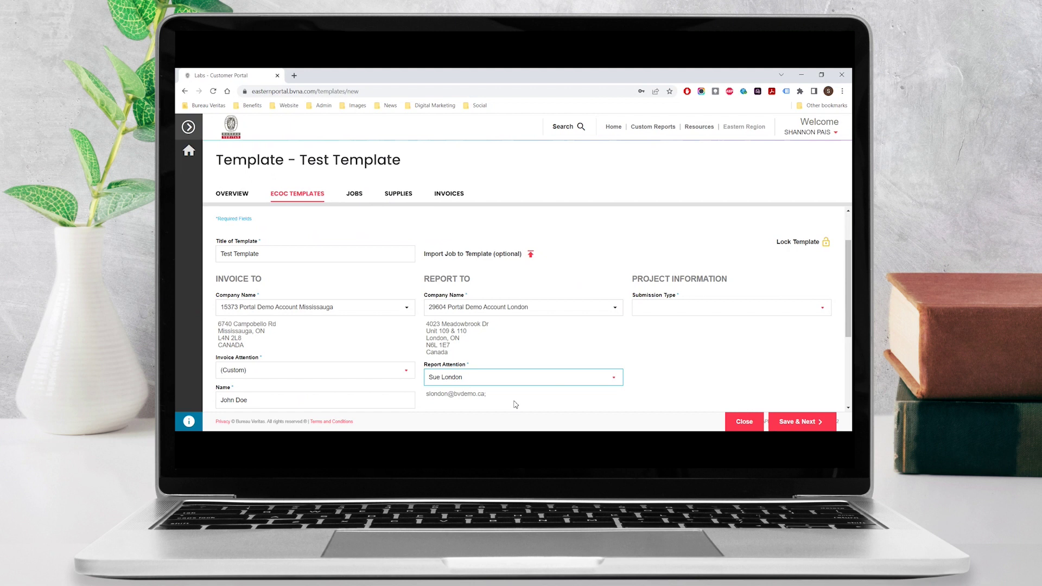
Step: Add a second recipient e-mail under Also Send Report To
scroll(515, 405, down, 3)
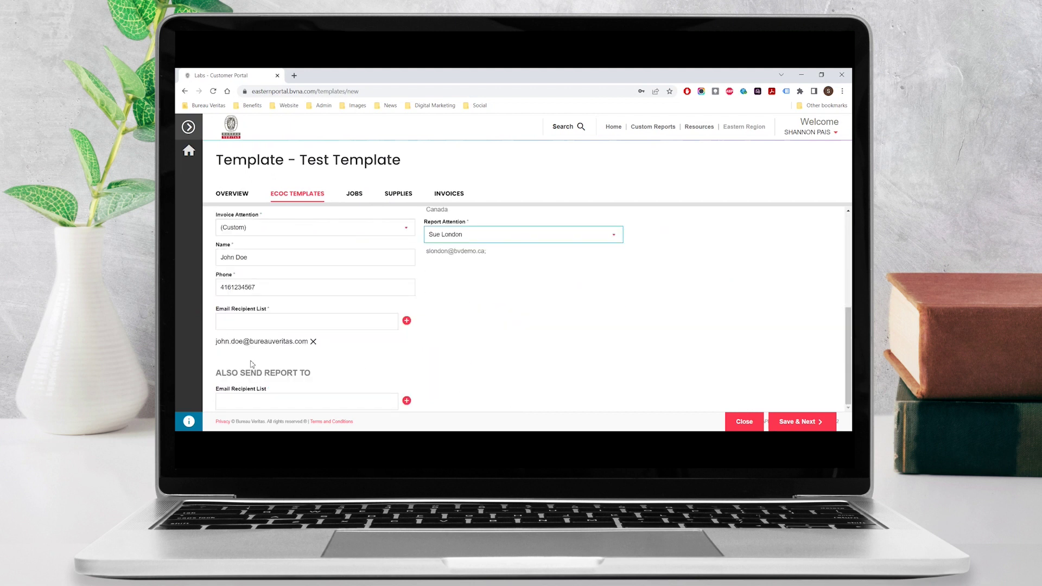
click(267, 402)
text(jane)
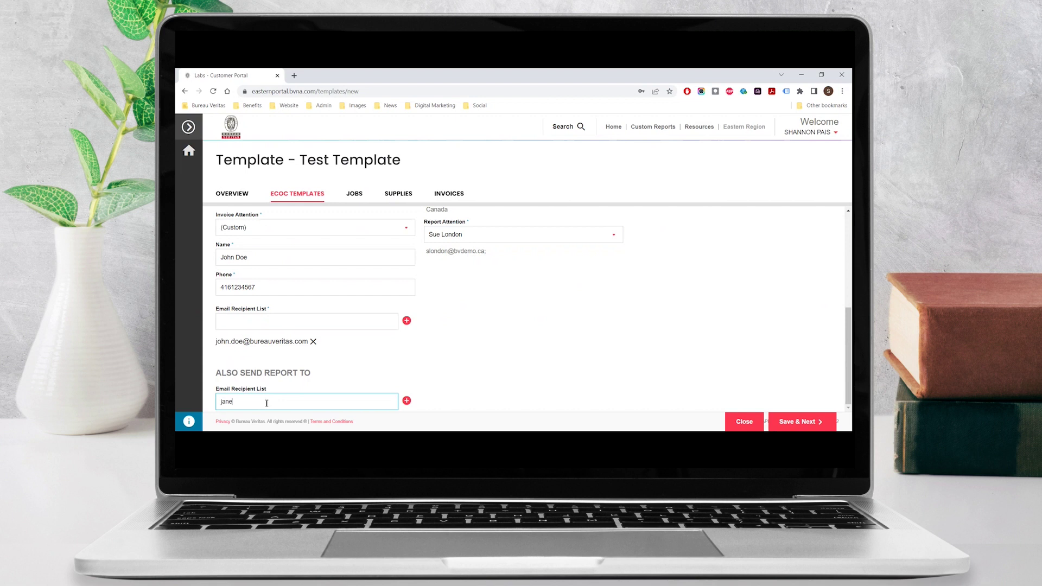
text(.doe@bureauveritas.com)
click(407, 400)
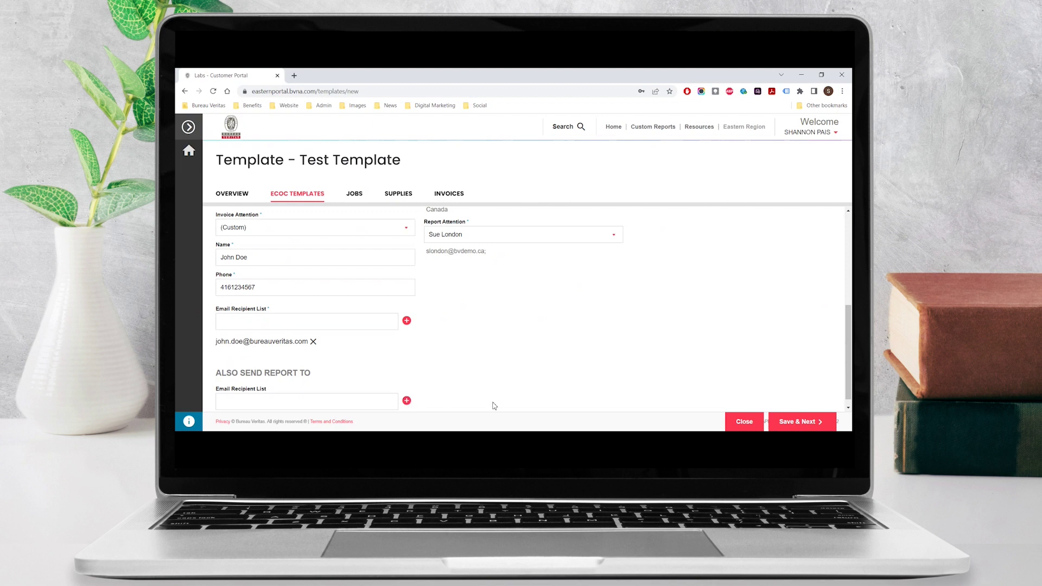
Step: Set the submission type to Environmental, General
scroll(701, 393, up, 10)
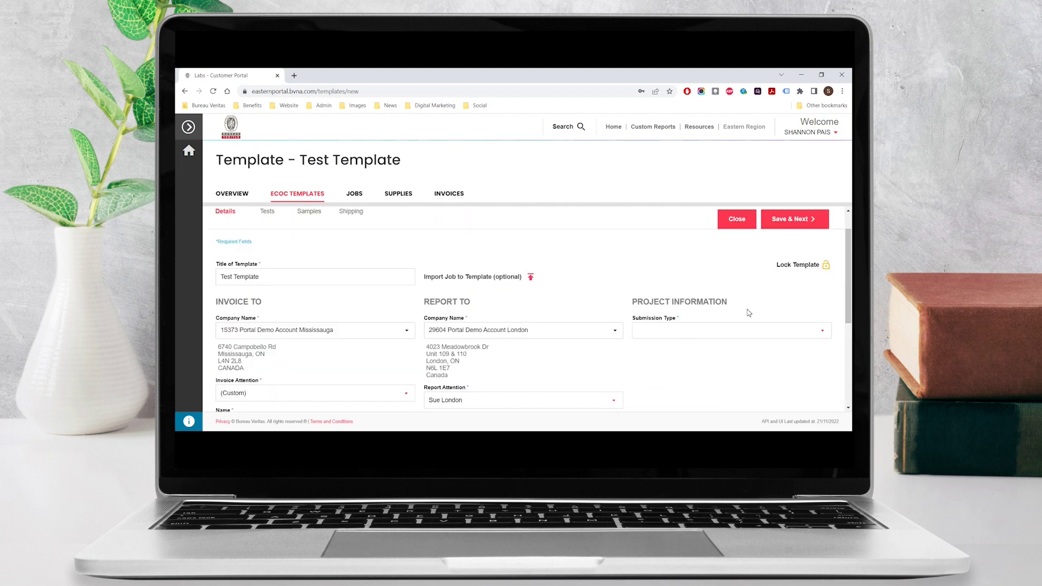
click(687, 342)
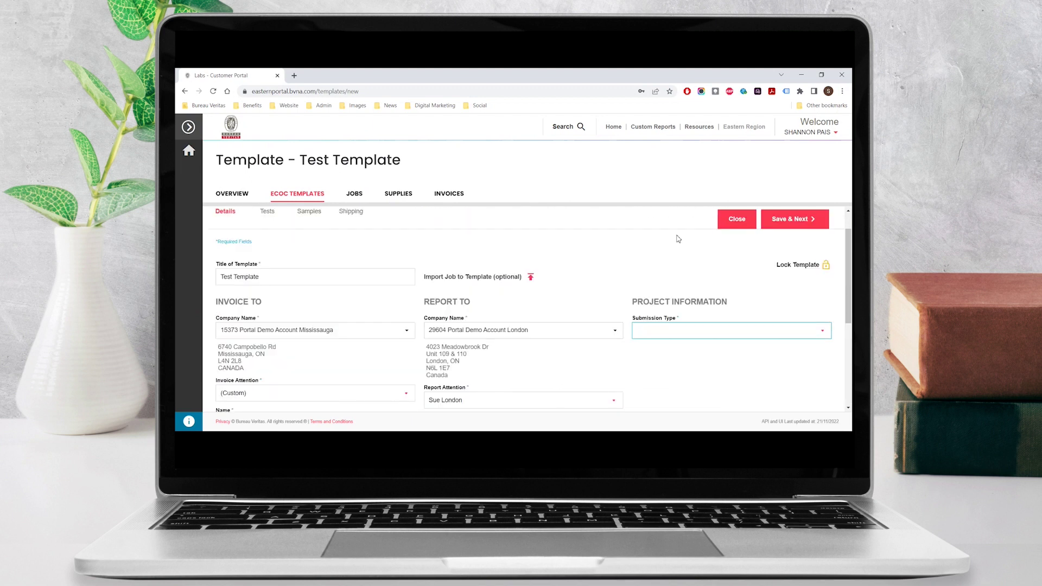
click(675, 237)
Step: Choose Reg 406 T8.1 Res (S) for Criteria 1 and set Include on CofA to Yes
scroll(710, 367, down, 5)
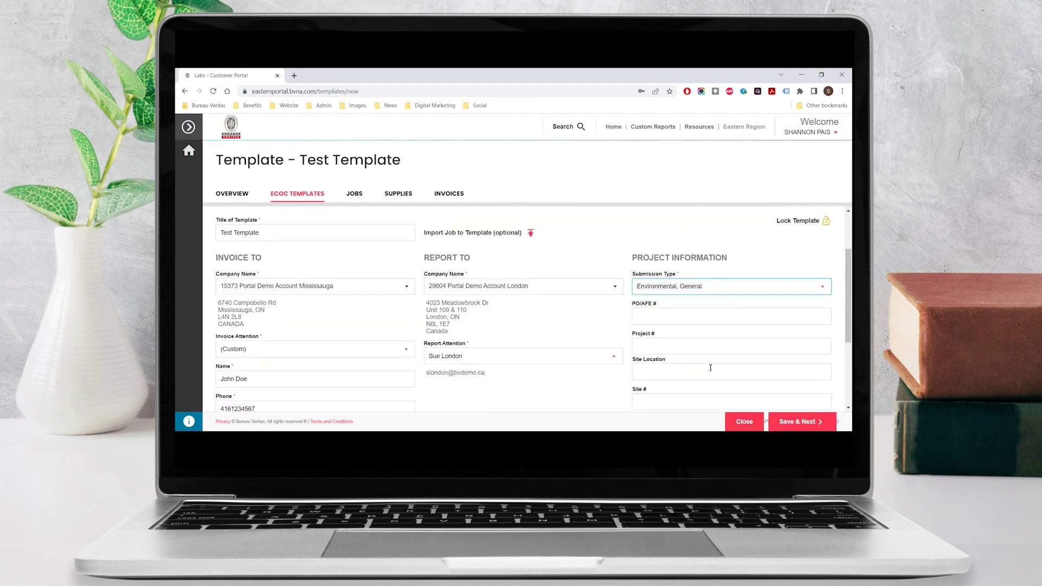
scroll(710, 368, down, 1)
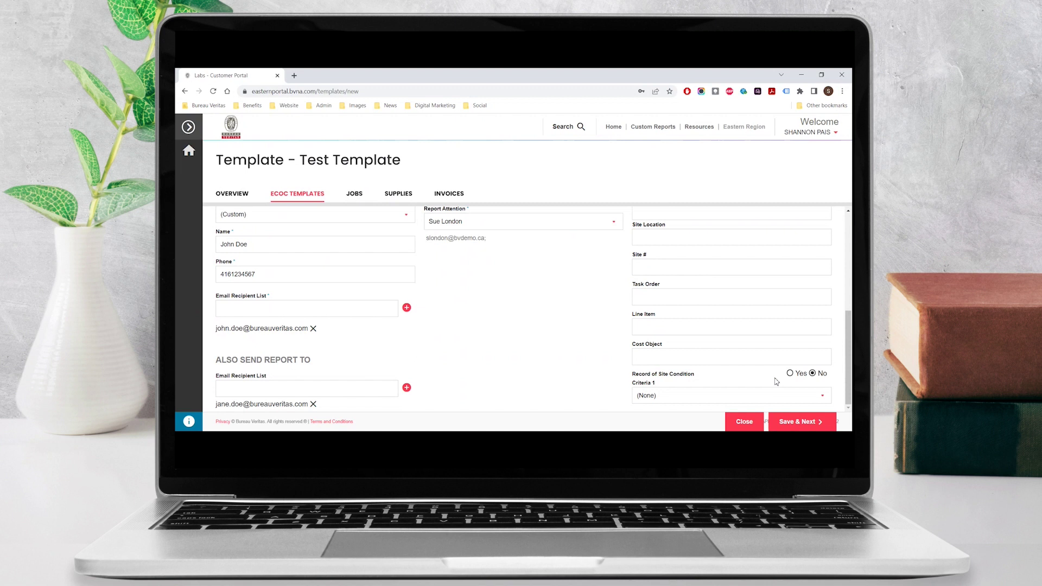
click(745, 399)
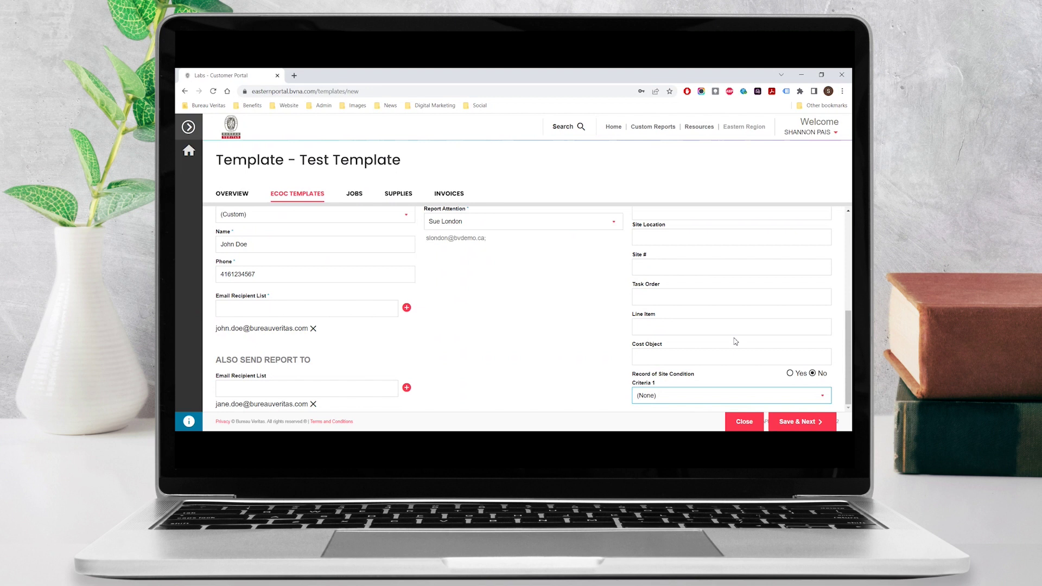
key(Down)
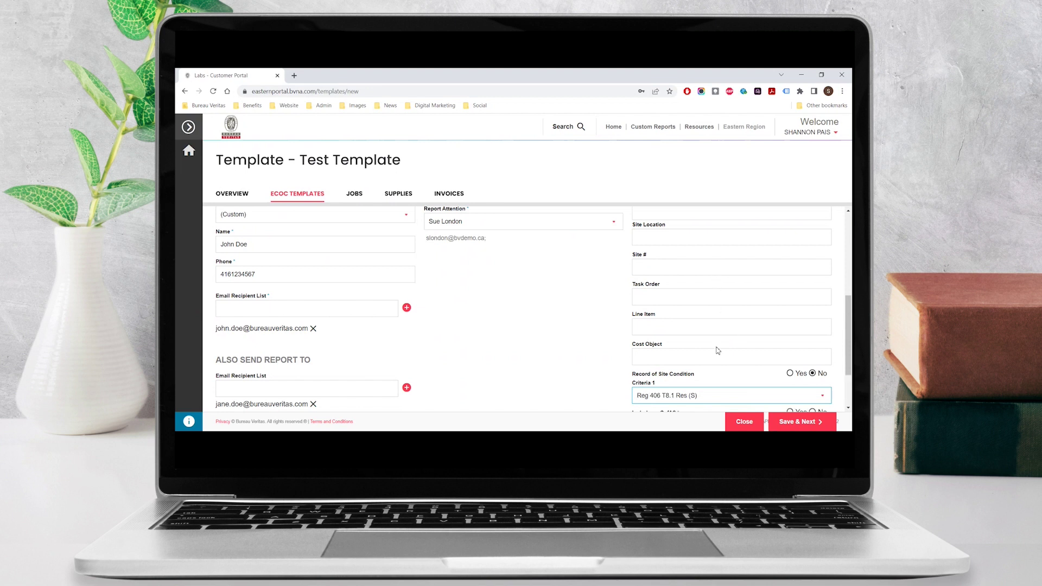
scroll(718, 350, down, 2)
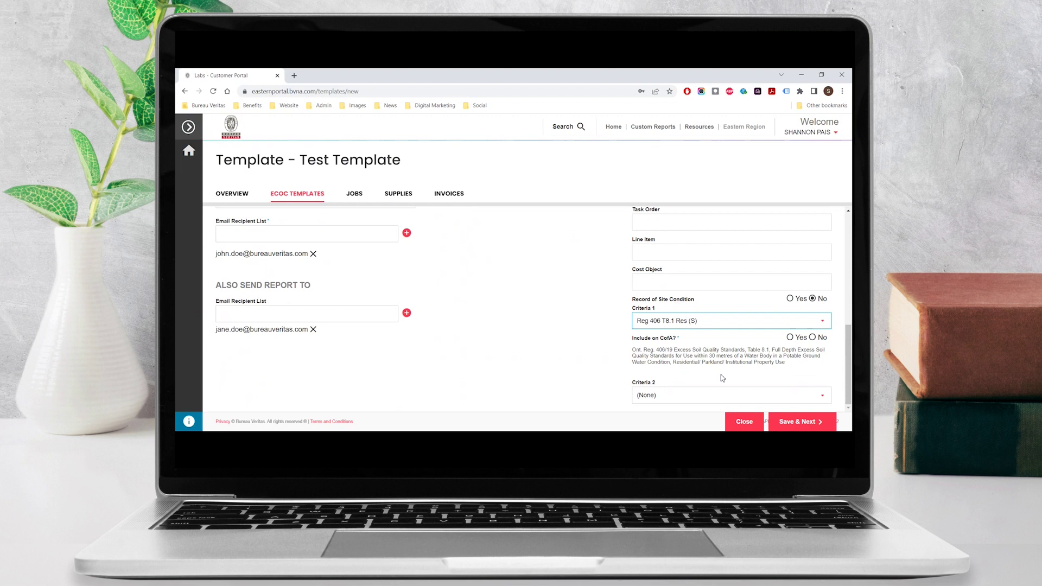
click(790, 338)
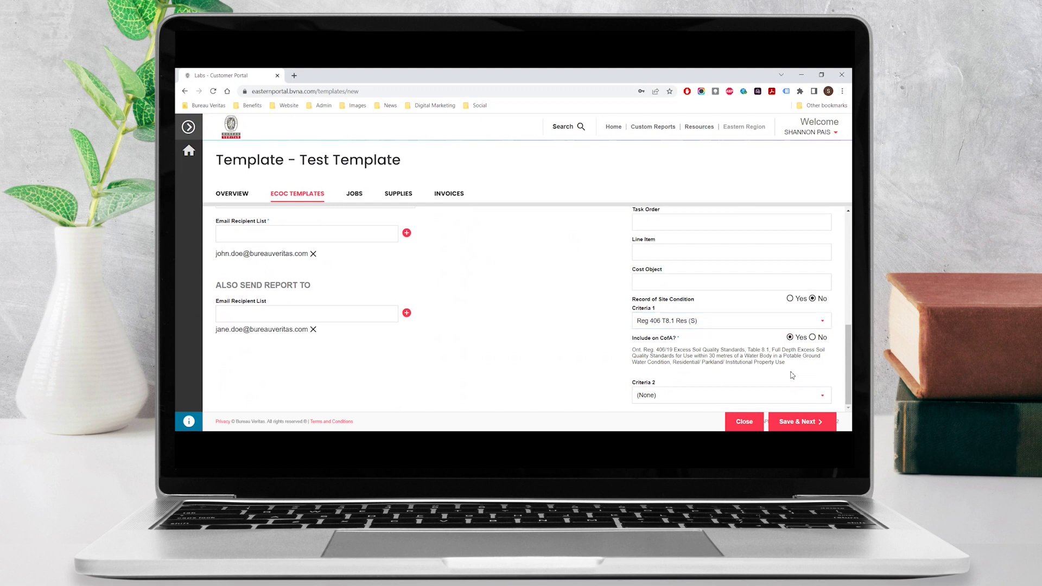
Step: Pick the standing-offer quote and add four O.Reg 153 soil tests found by searching 'soi'
click(801, 423)
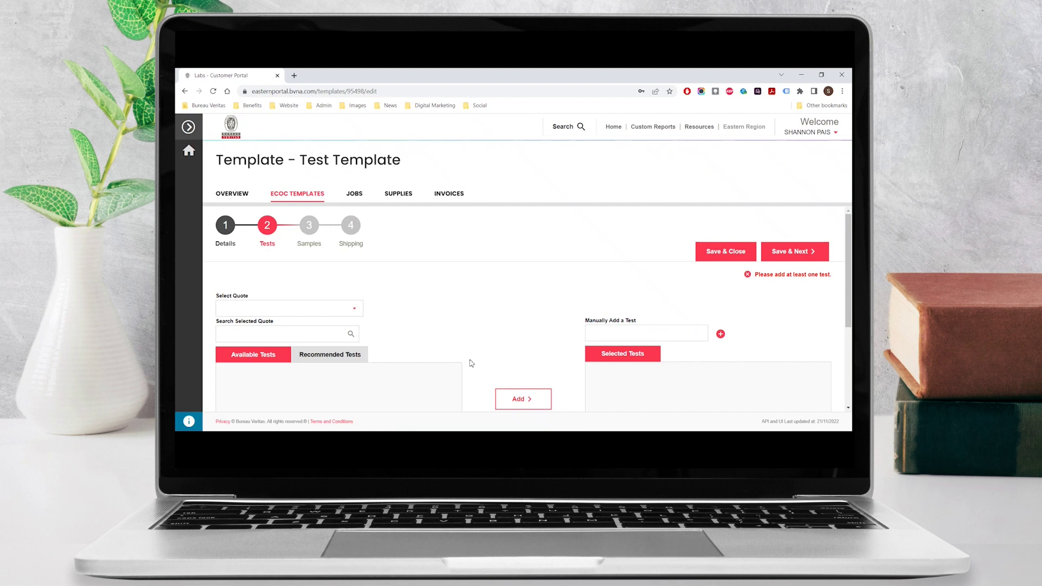
click(360, 312)
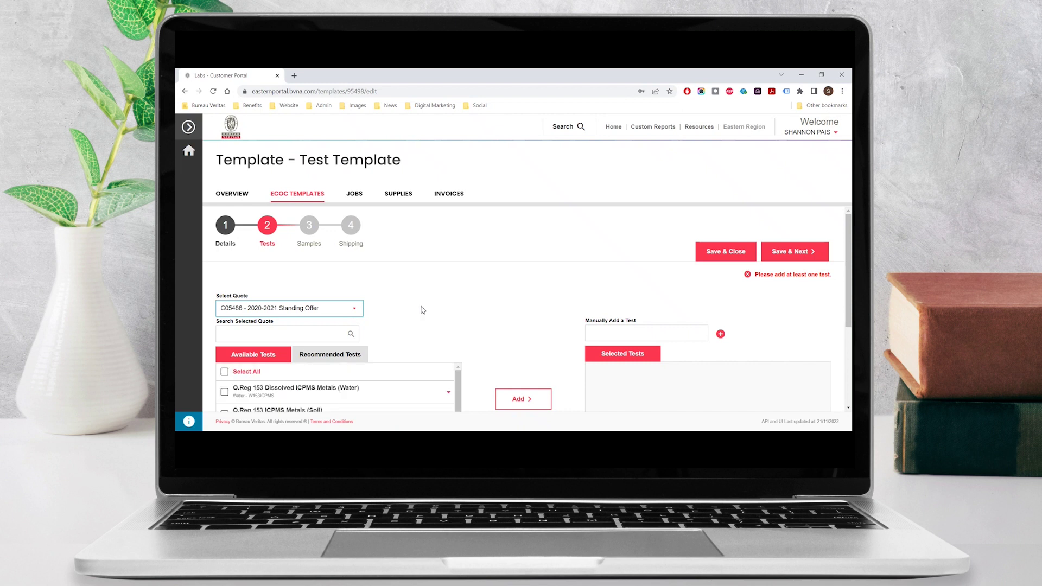
click(327, 330)
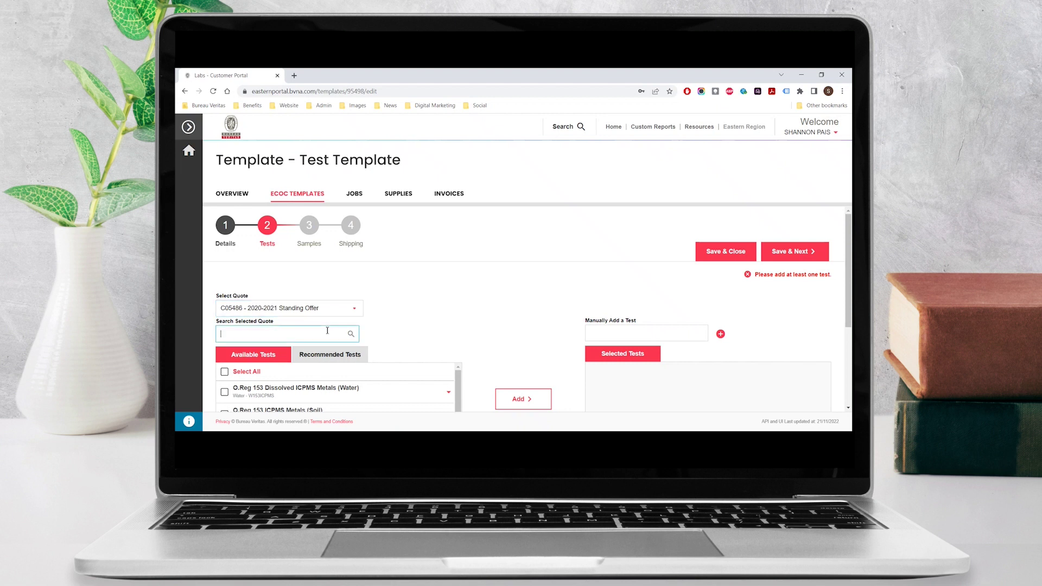
text(soil)
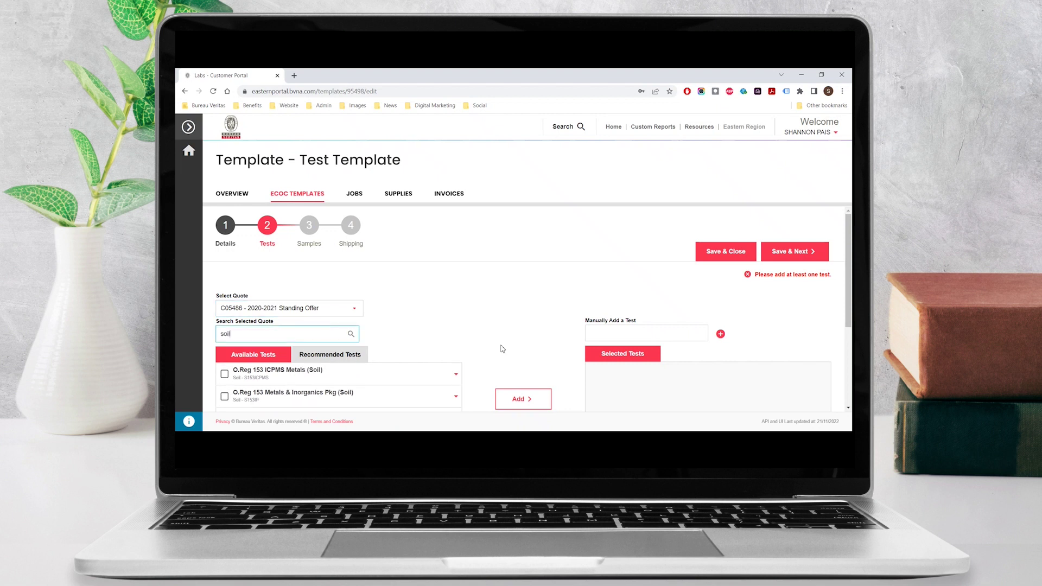
scroll(503, 349, down, 2)
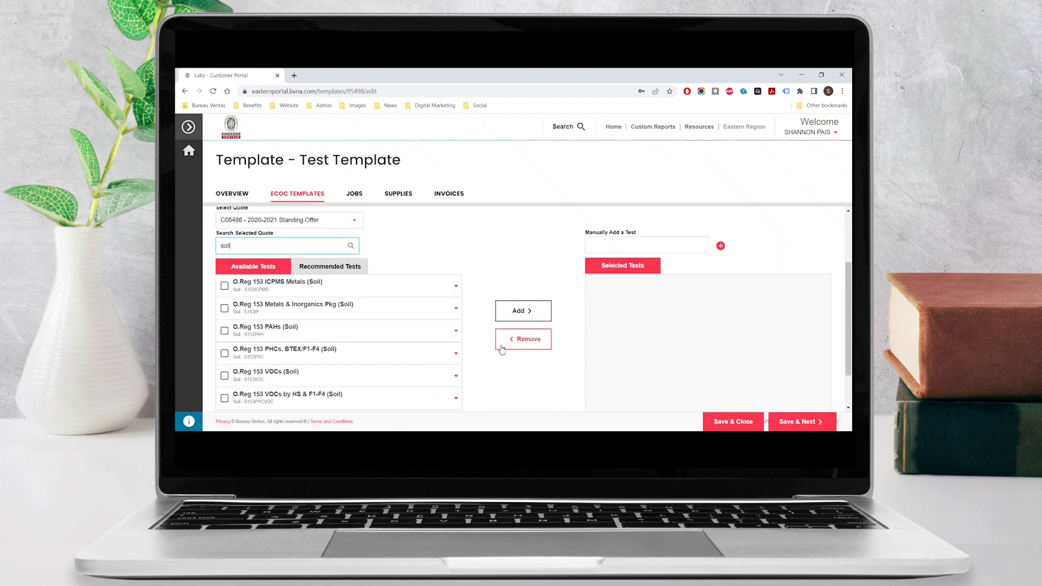
click(224, 285)
click(224, 308)
click(224, 330)
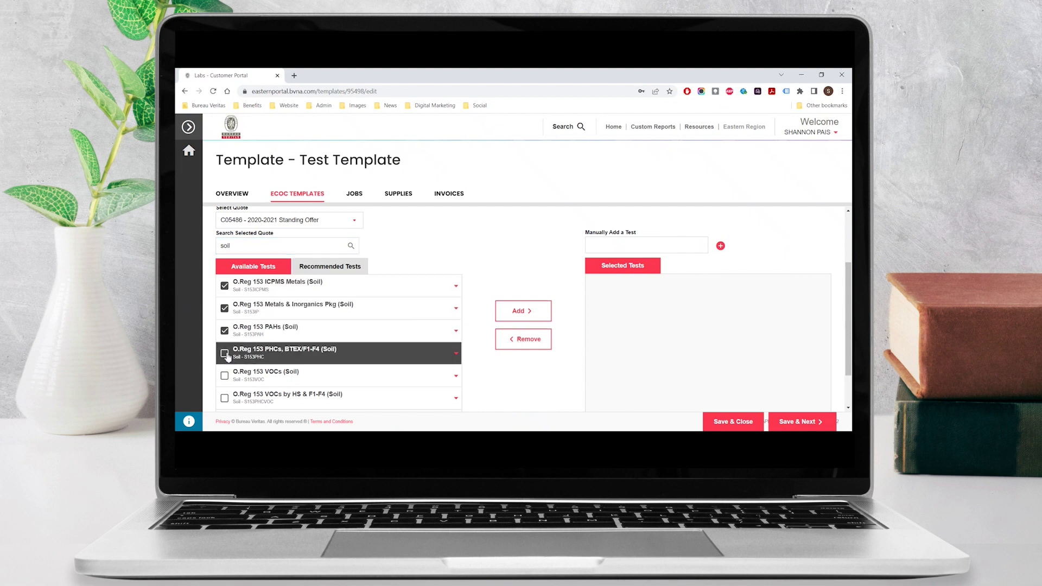
click(224, 353)
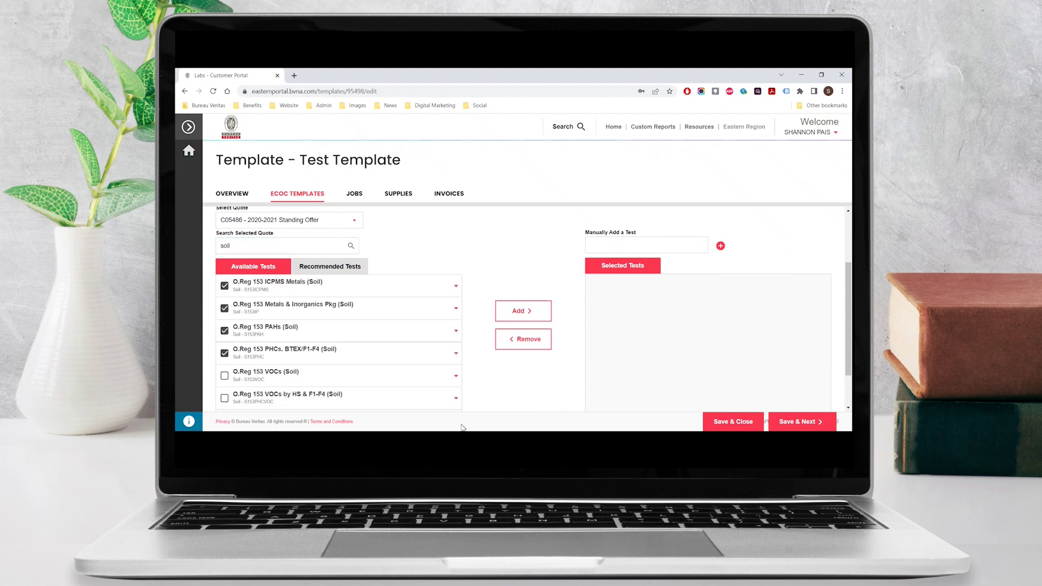
click(515, 311)
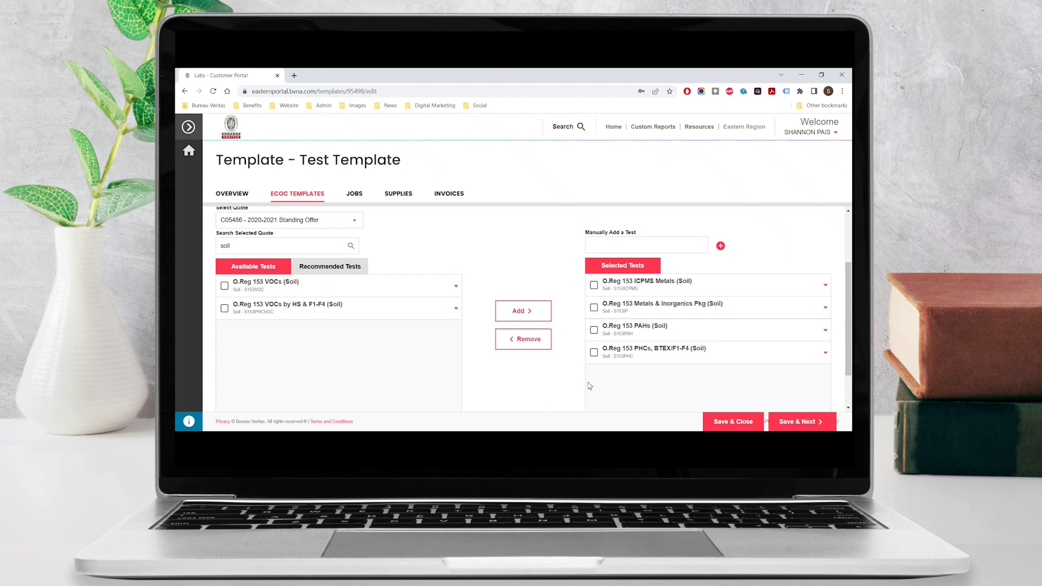
Step: Remove the PAHs and PHCs, BTEX/F1-F4 soil tests from the selected tests
click(594, 352)
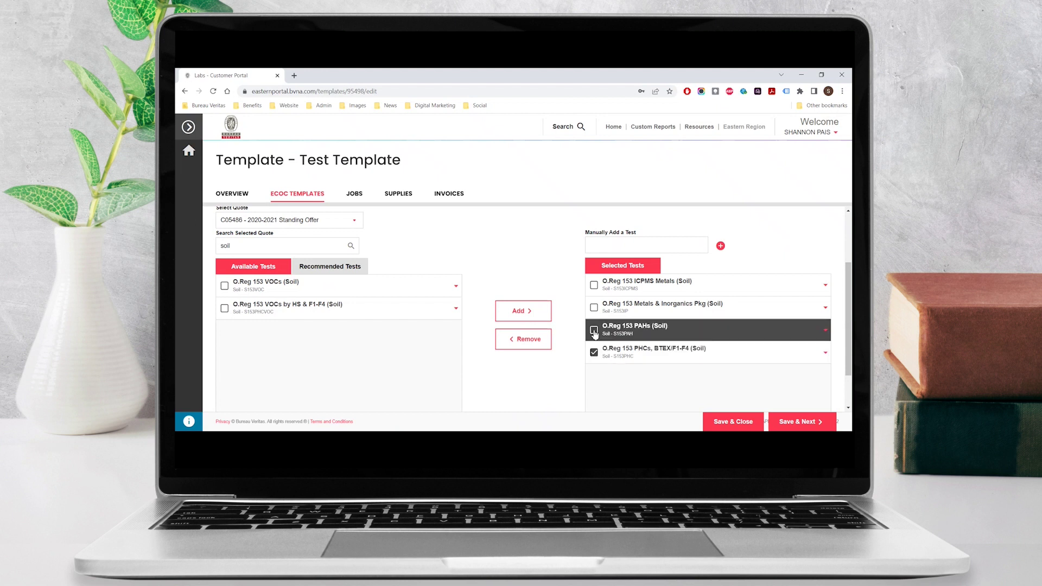
click(594, 329)
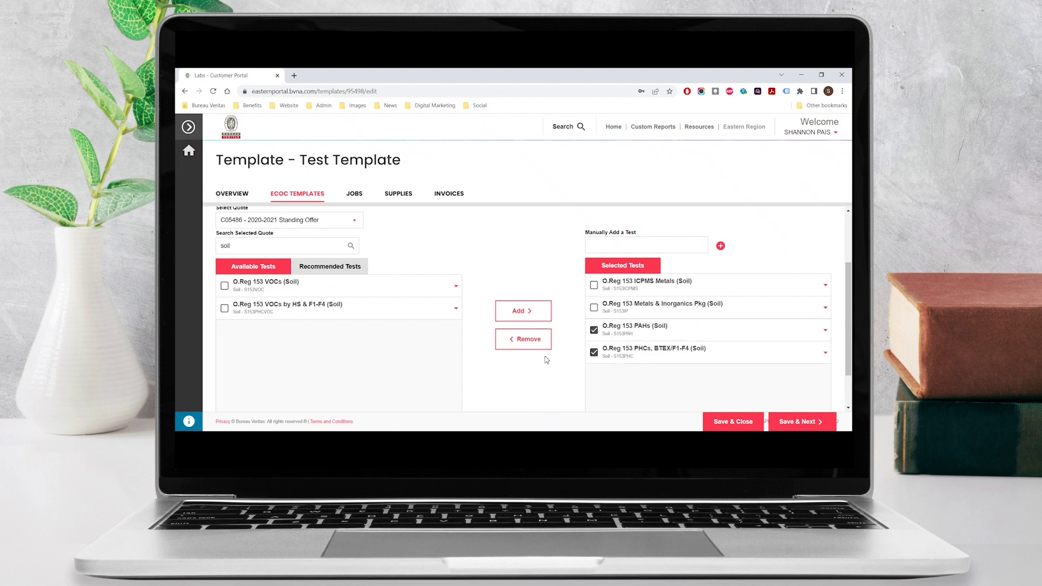
click(504, 340)
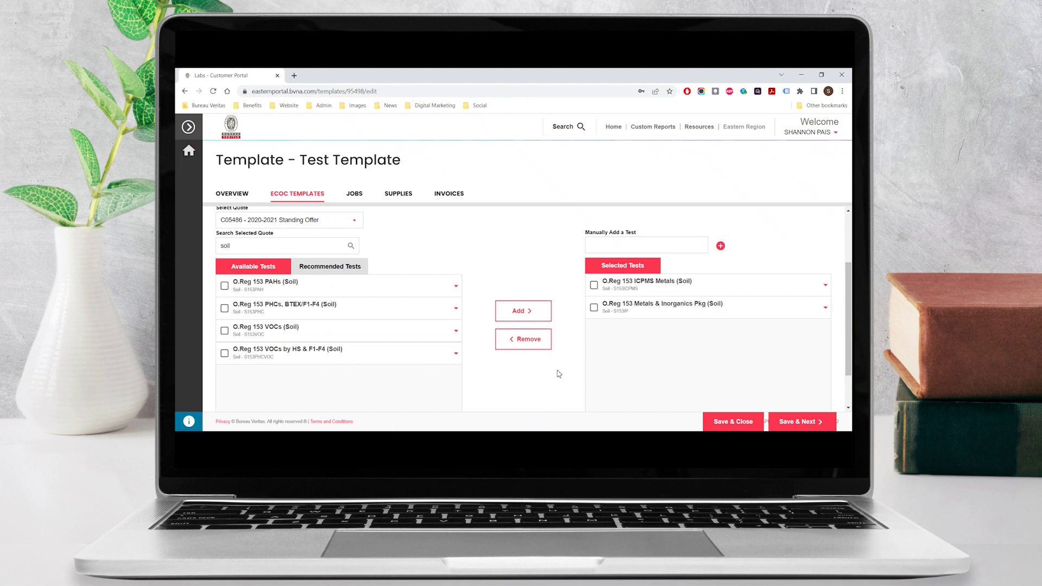
Step: Manually add a VOCs test and save the test selection
click(598, 243)
text(VOCs)
click(719, 246)
click(808, 421)
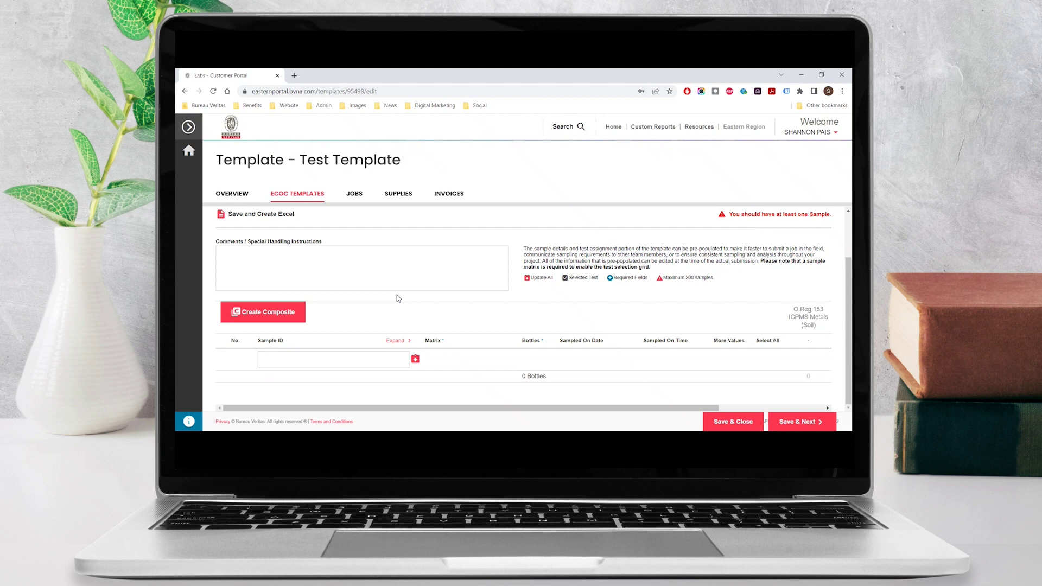
Step: Fill the first sample row: ID 123456, Soil, 3 bottles, 2022/11/28 at 07:00 AM
text(123456)
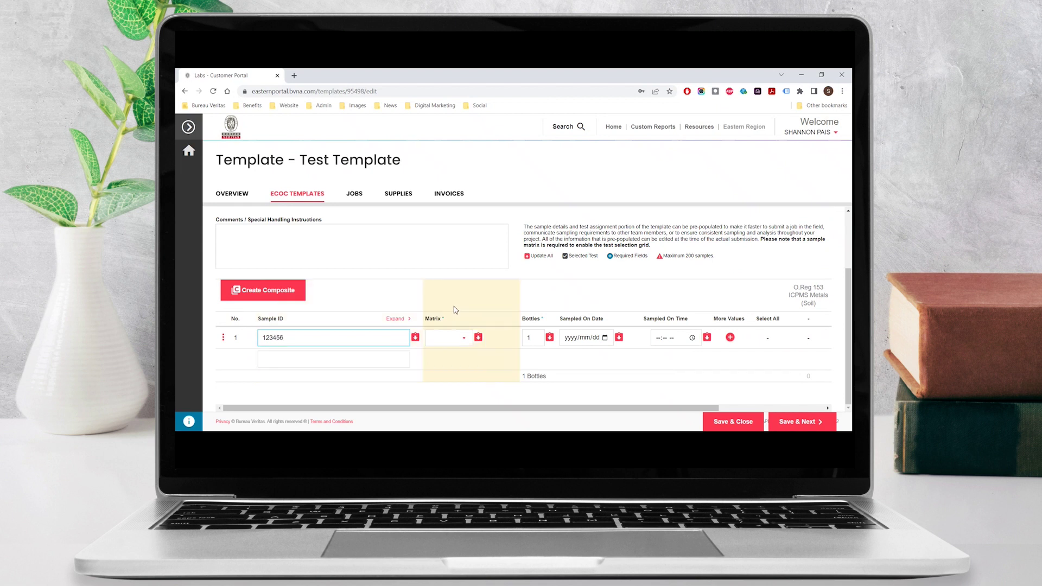
key(Tab)
key(s)
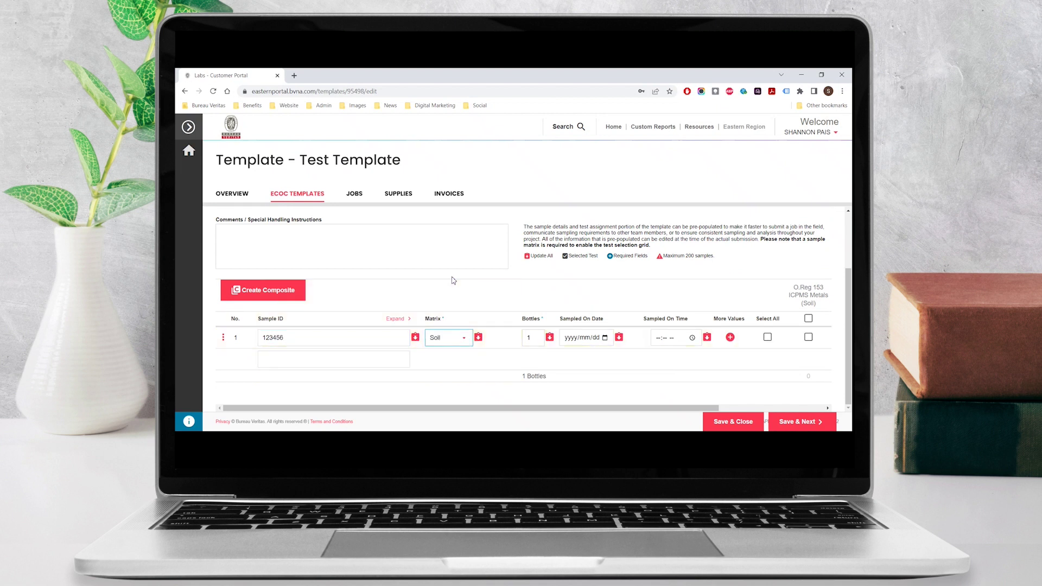
key(Tab)
text(3)
key(Tab)
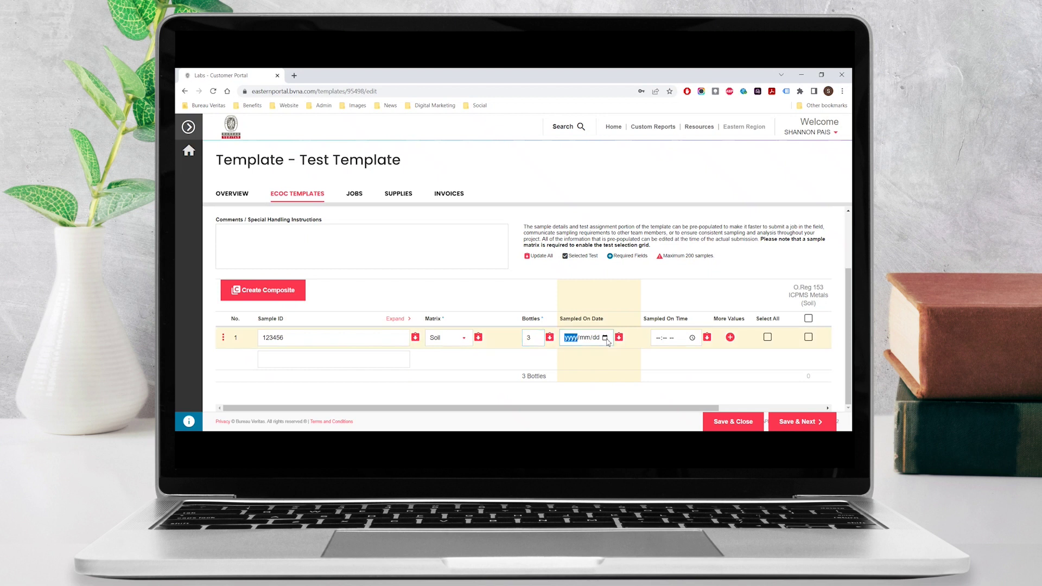
text(20221128)
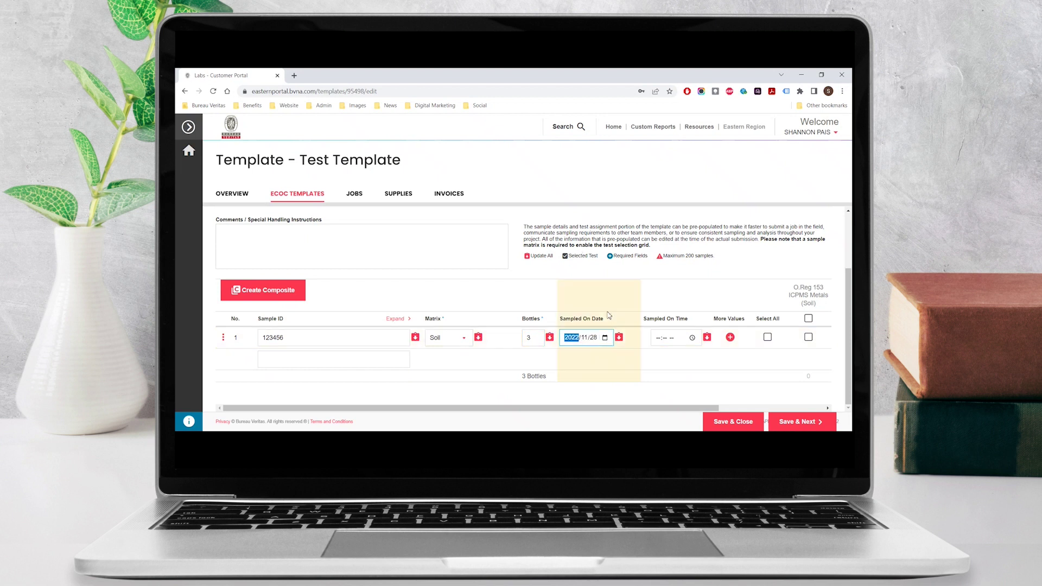
click(662, 339)
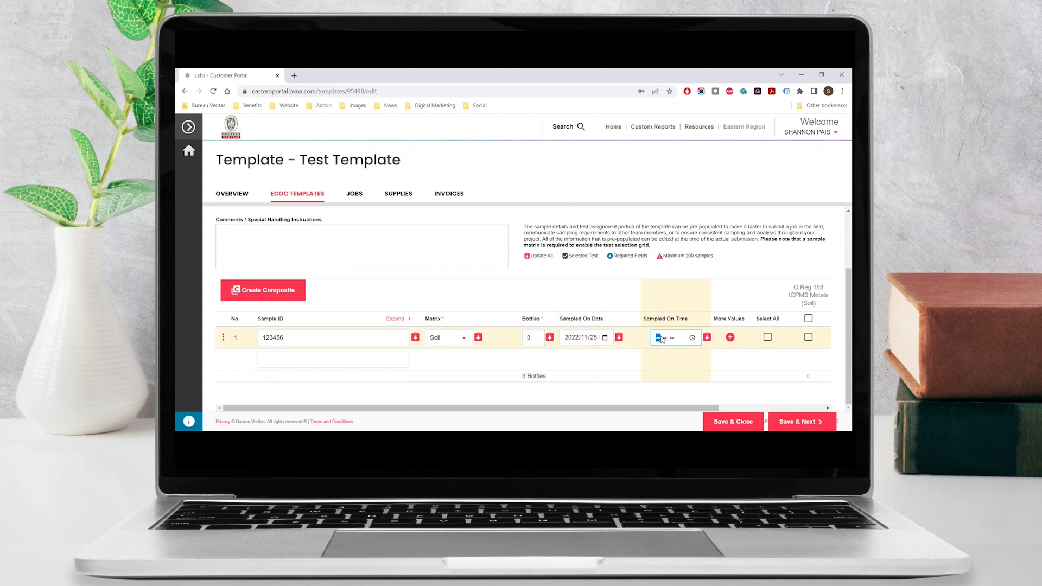
text(0700a)
click(741, 288)
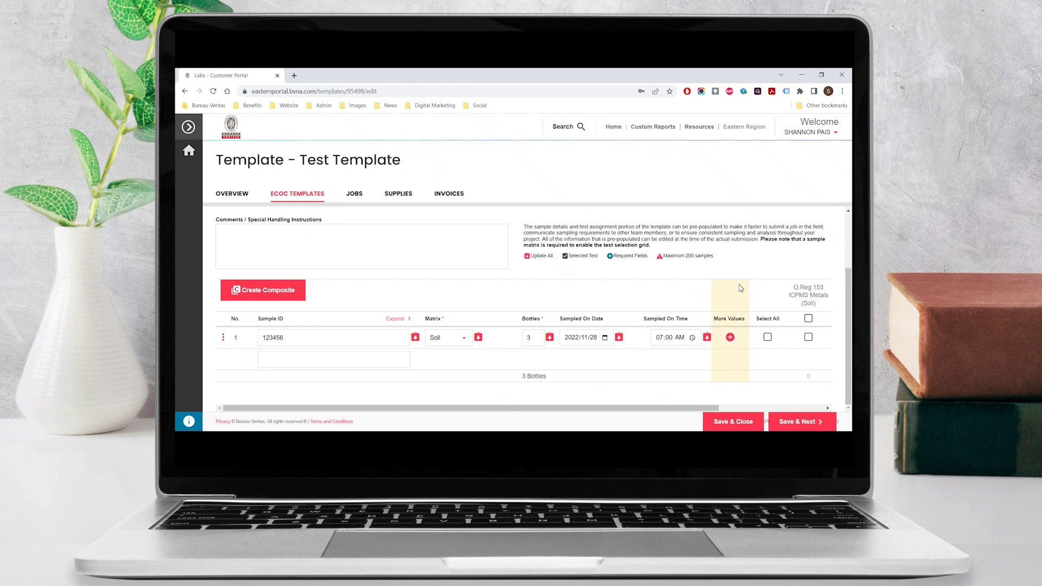
Step: Require Sample Description for sample 123456, set it to Soil, and save the extra values
click(730, 338)
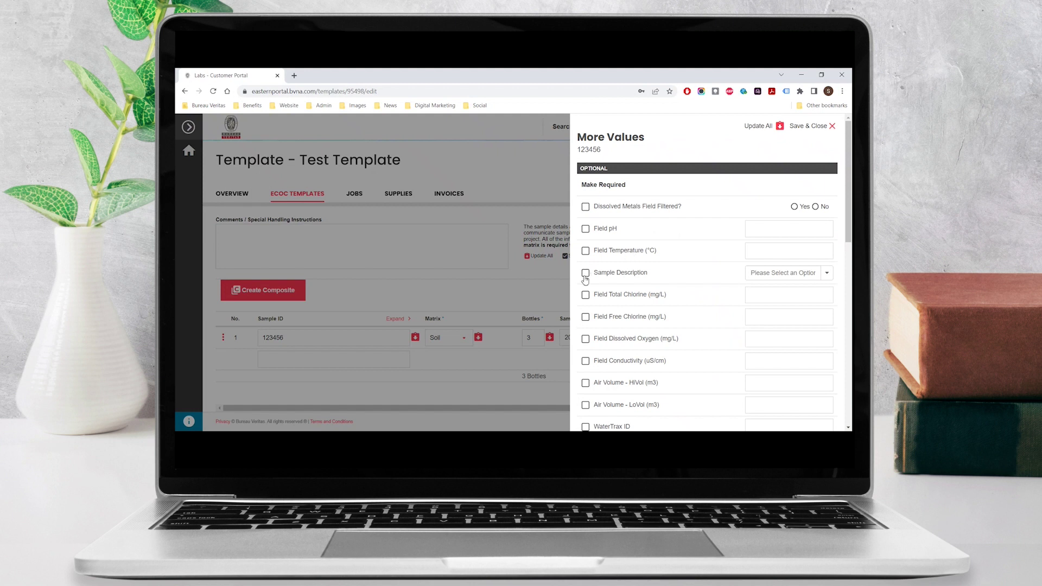
click(585, 275)
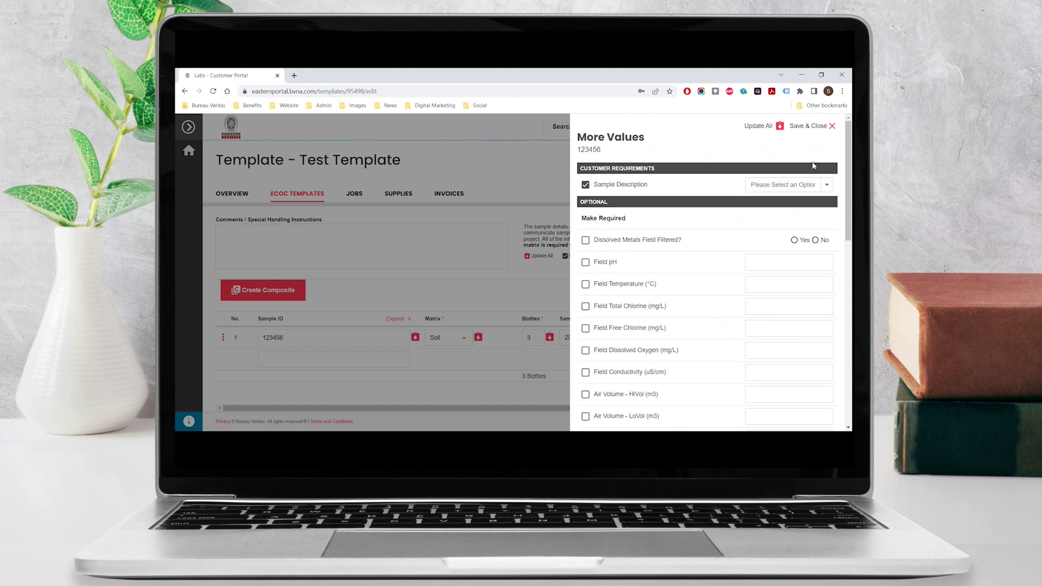
click(831, 186)
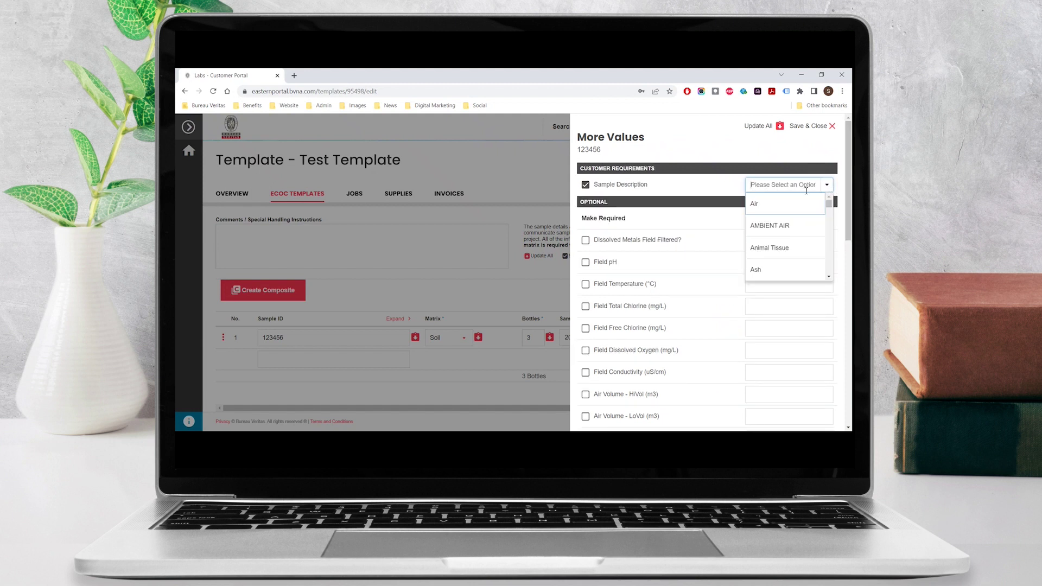
text(soil)
click(797, 230)
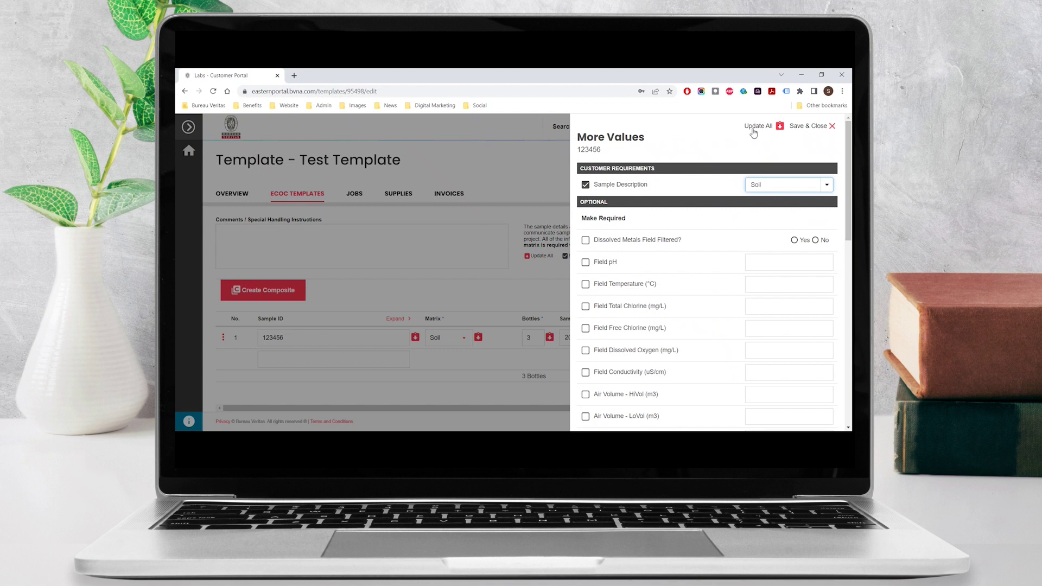
click(806, 130)
Step: Assign the O.Reg 153 ICPMS Metals test to sample 123456 in the samples grid
click(808, 337)
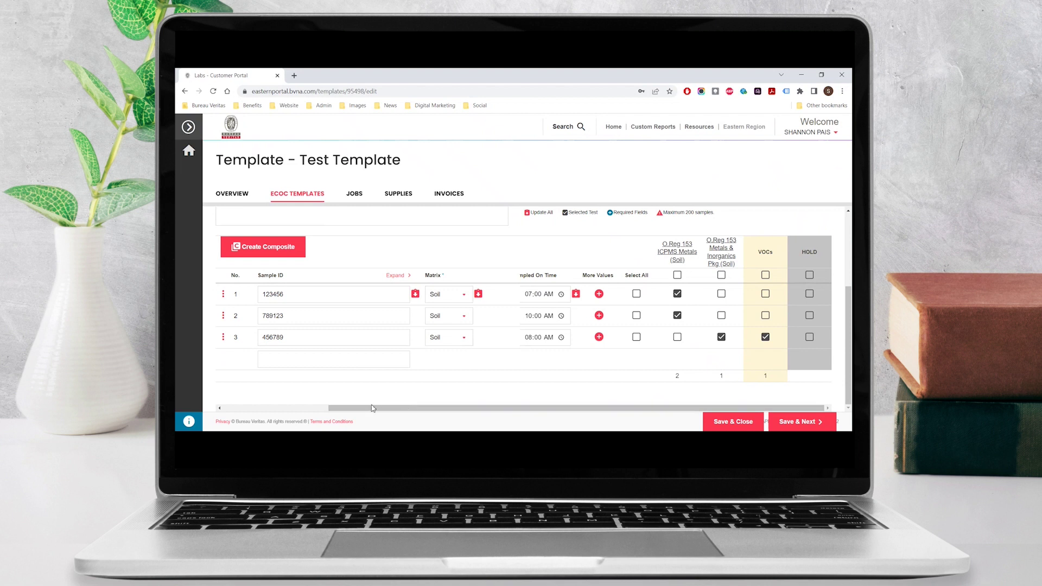
drag(372, 408, 267, 408)
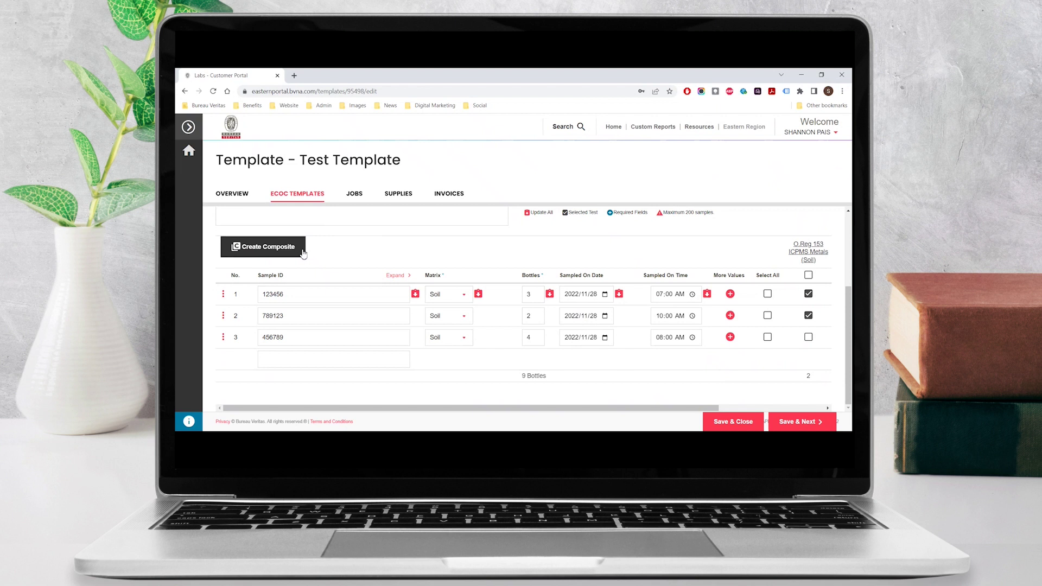
scroll(303, 254, up, 3)
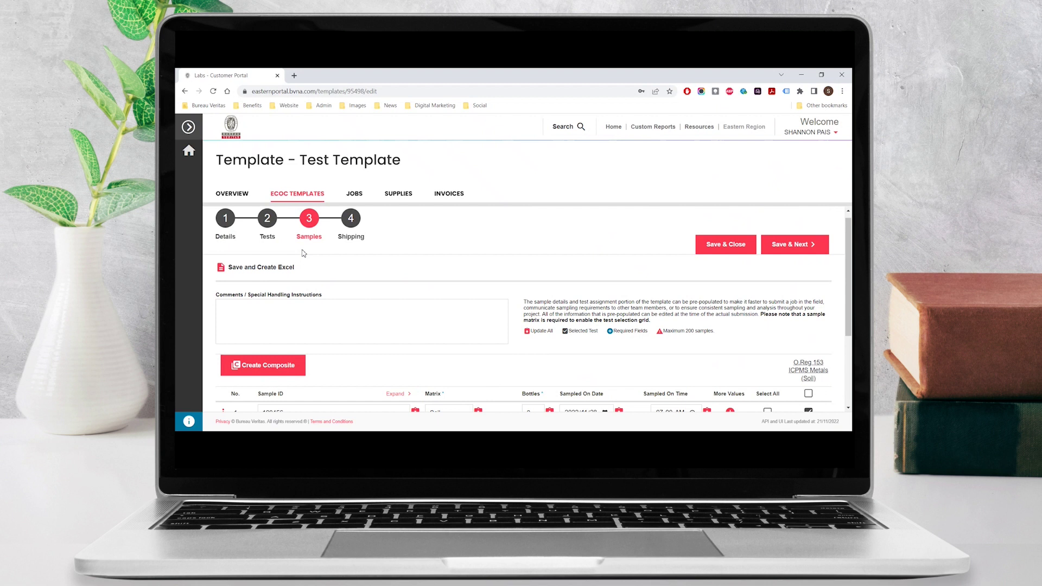
scroll(303, 254, up, 1)
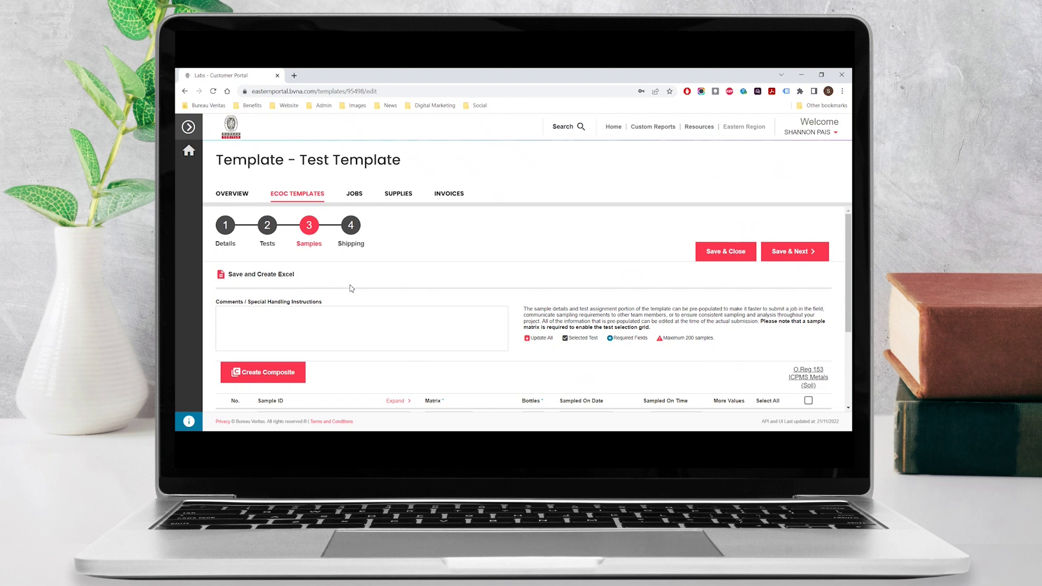
click(244, 317)
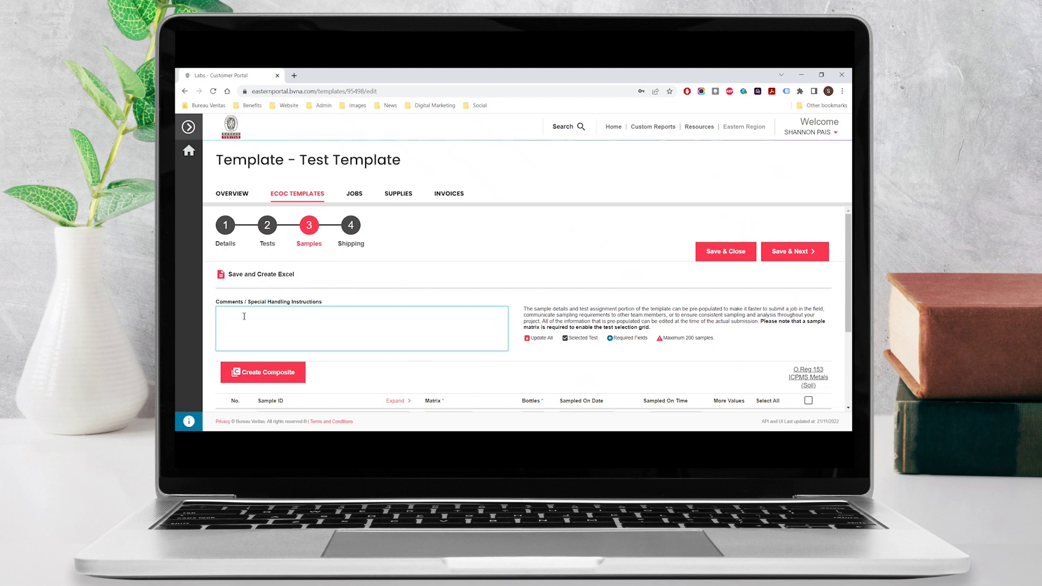
Step: Save the samples and choose Mississauga, ON (Env. Lab) as the shipping destination
click(796, 251)
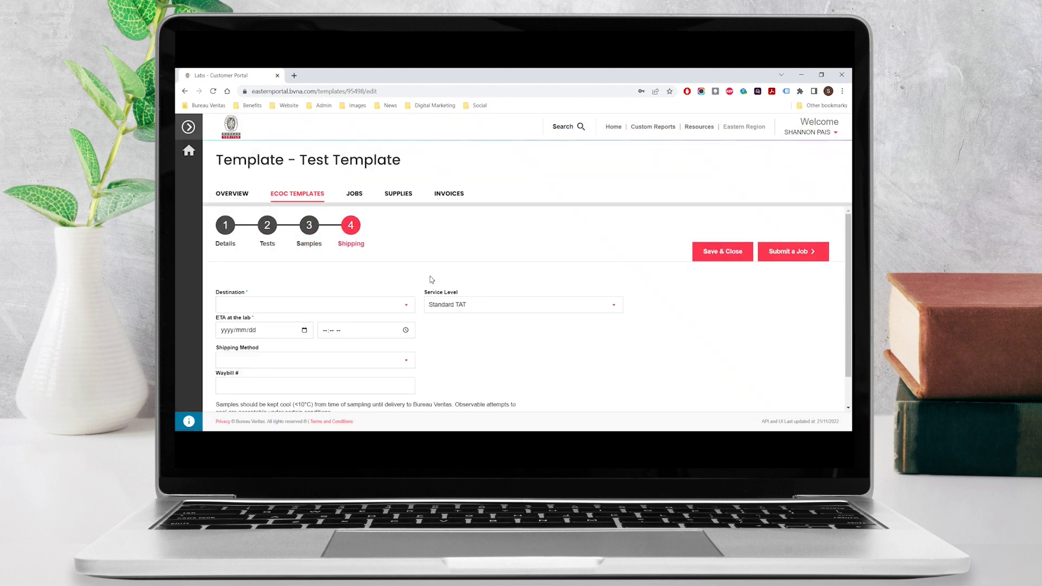
click(381, 308)
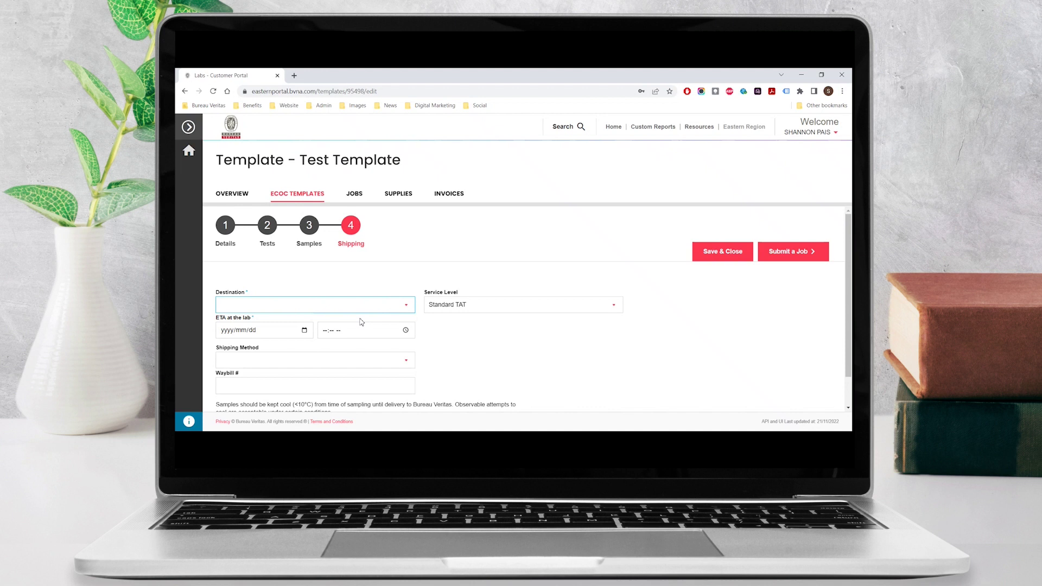
key(Down)
scroll(444, 354, down, 1)
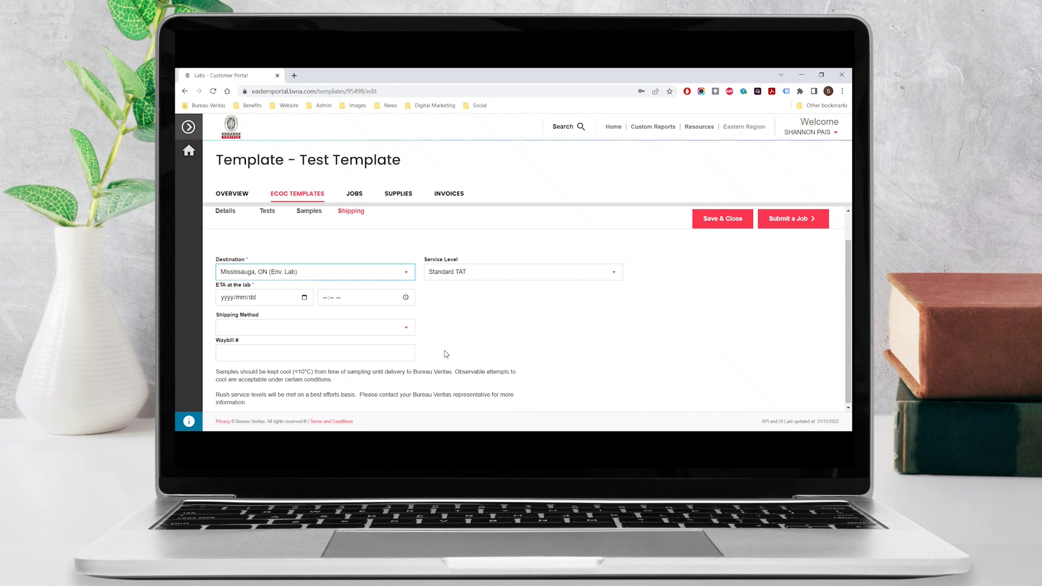
Step: Set ETA 2022/12/06 10:00 AM, shipping Drop off at BV Labs, and enter the waybill number
click(305, 297)
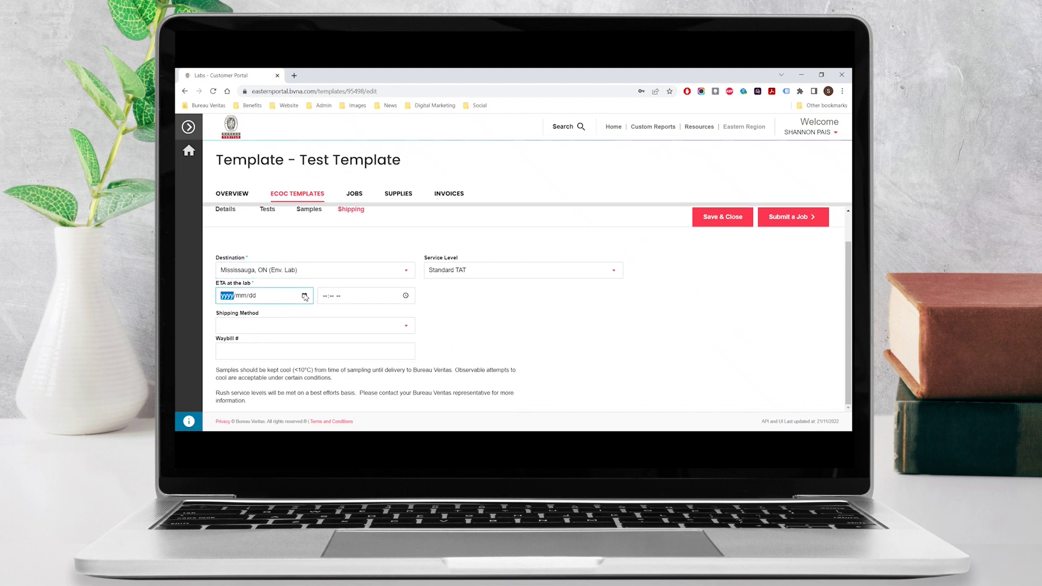
text(20221206)
click(326, 299)
text(1000)
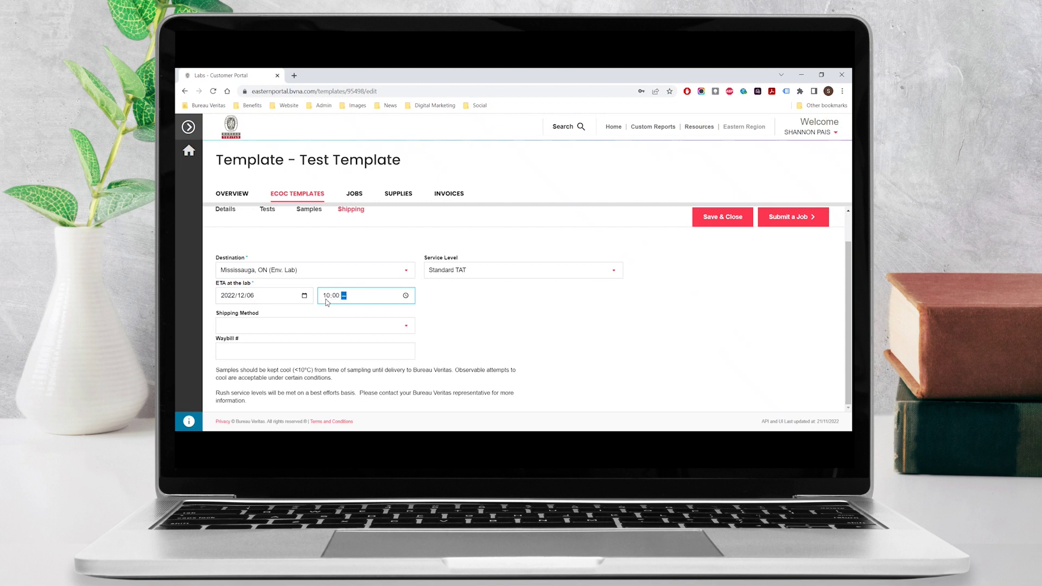
text(a)
key(Tab)
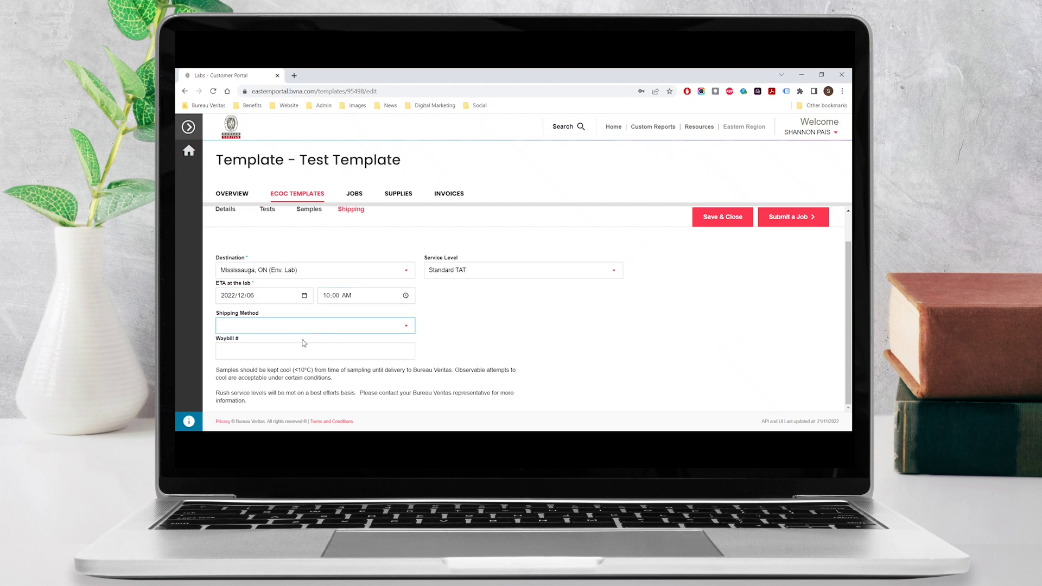
key(Down)
key(Tab)
text(123456)
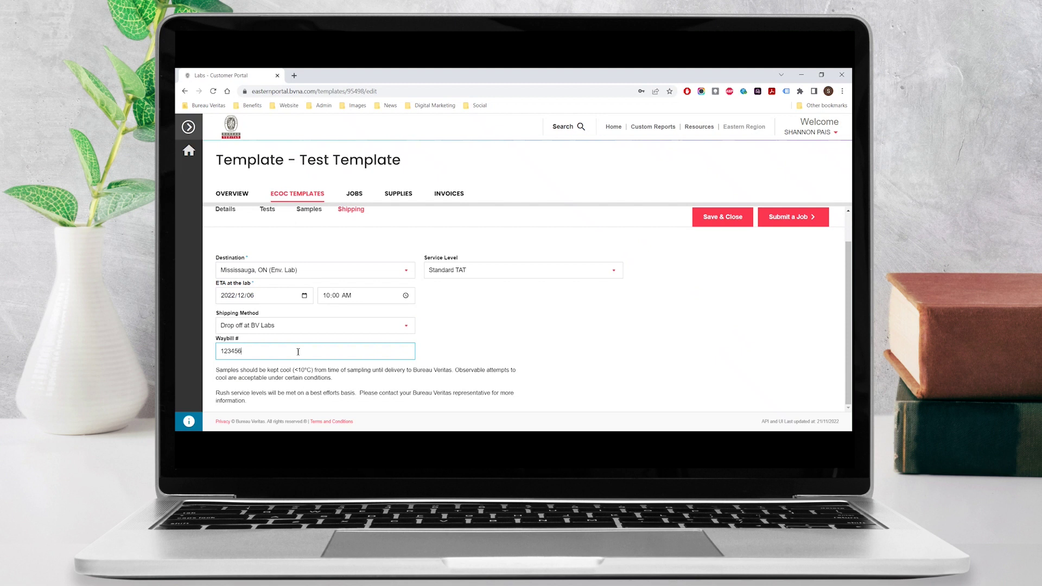
Step: Save Test Template, bookmark it as pinned, and filter the list to Pinned Templates
click(722, 218)
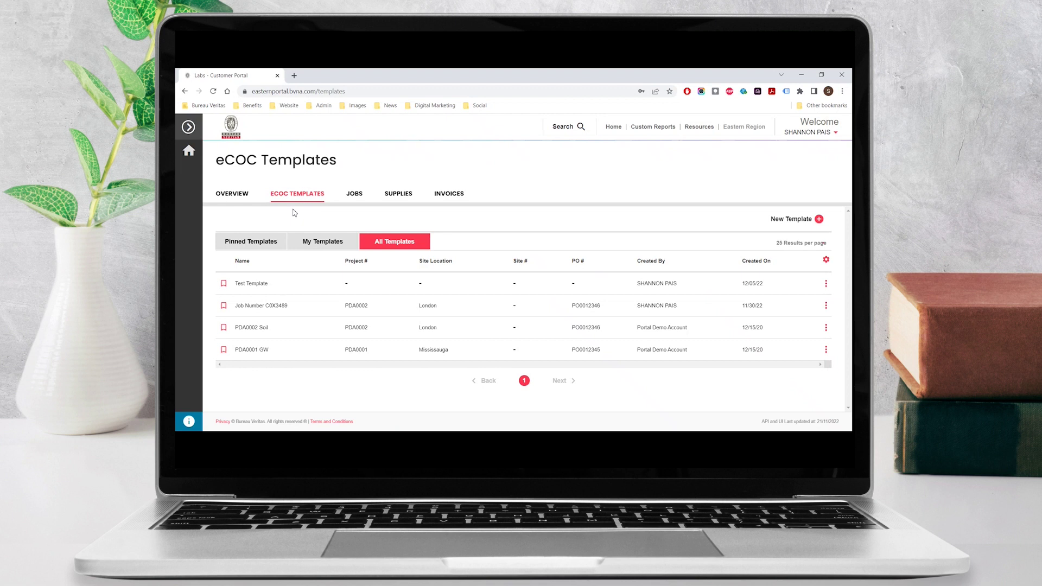
click(223, 286)
click(227, 248)
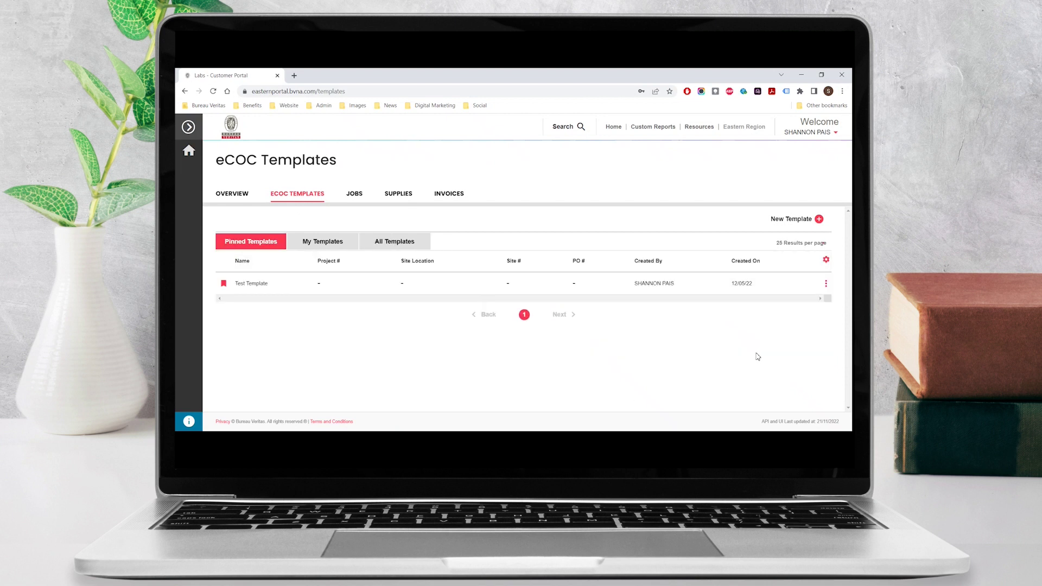
Step: Show Test Template's action options: edit, copy, share, new job and delete
click(827, 287)
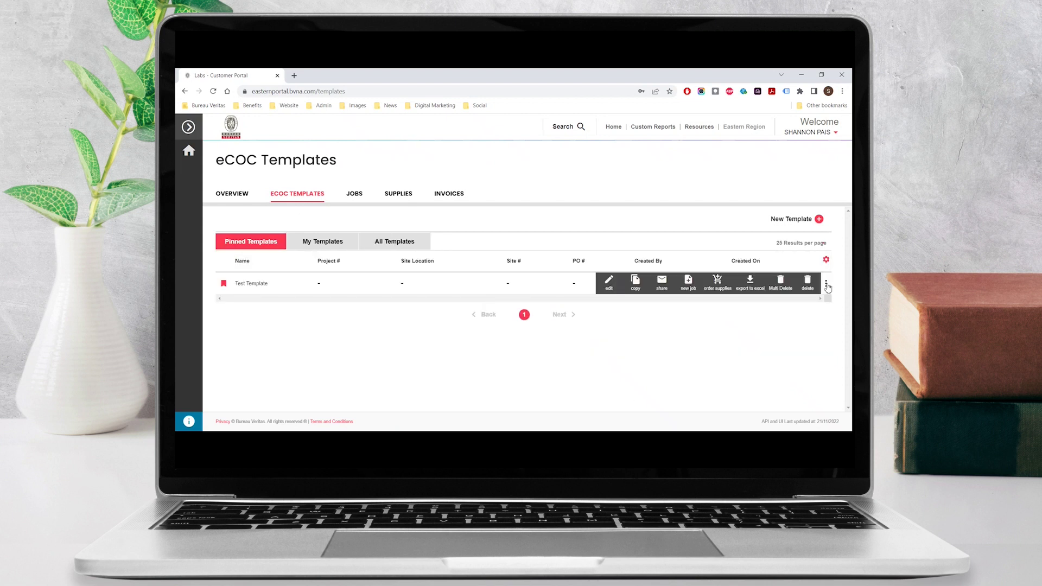